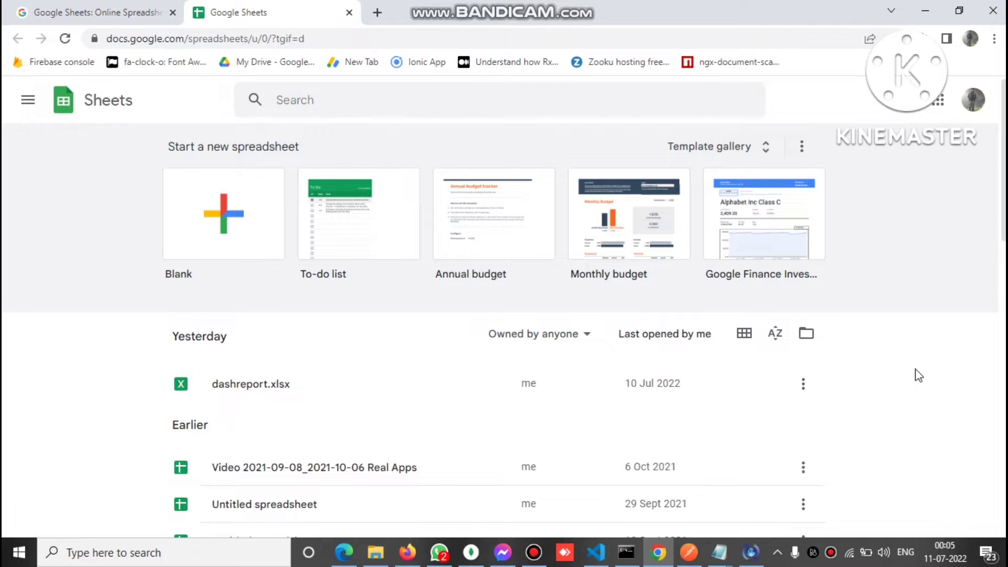
- Create a blank spreadsheet and retitle it from 'Untitled spreadsheet' to 'test_data'
click(224, 231)
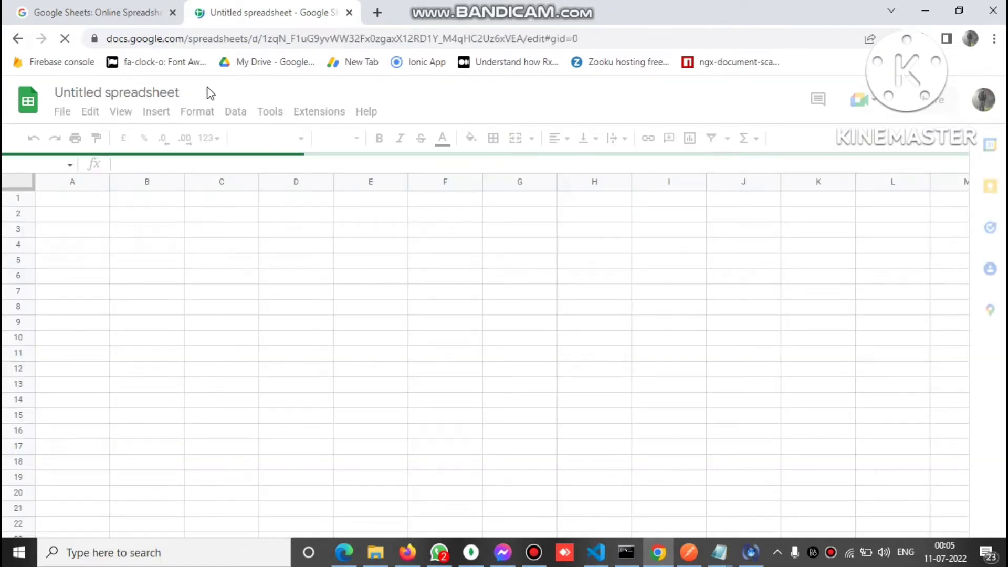
click(79, 92)
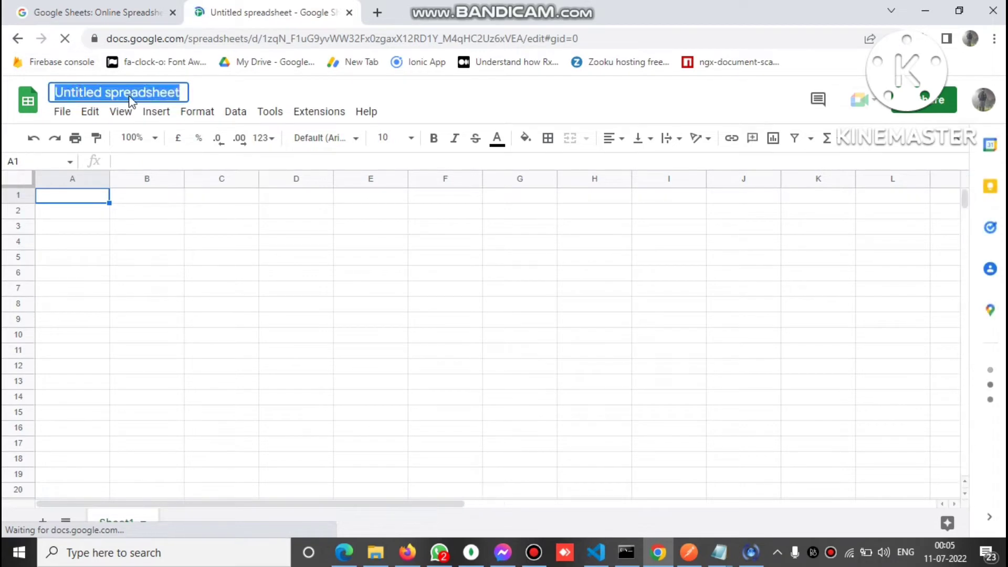
key(BackSpace)
text(test)
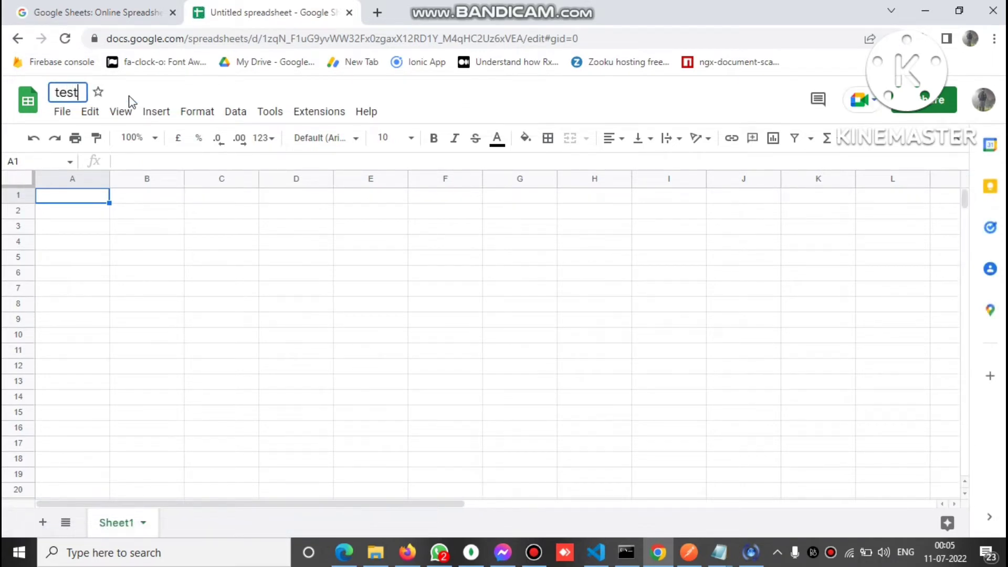
text(_data)
key(Return)
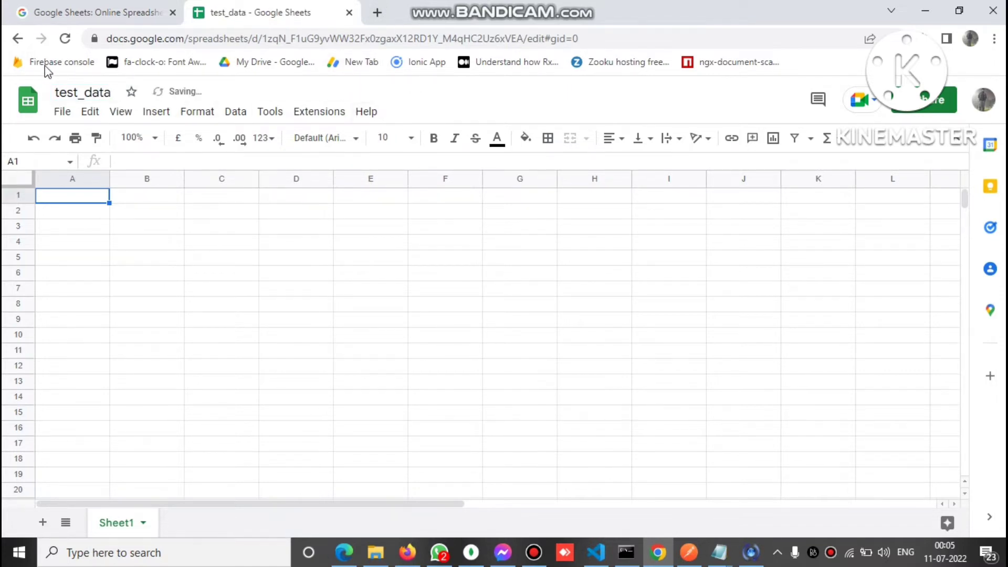
- Upload the workbook 1656788711886.xlsx from the computer via File > Import
click(63, 112)
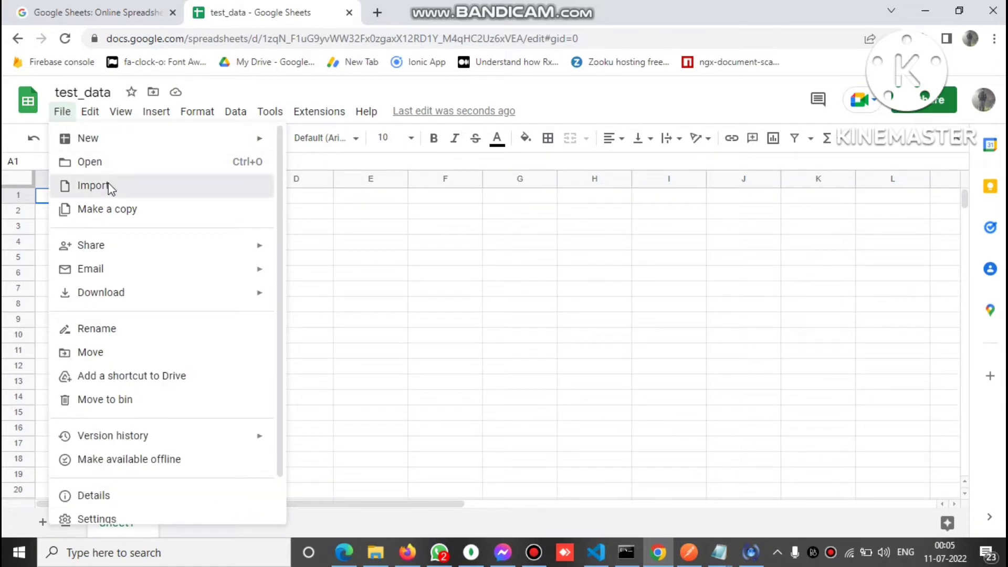
click(95, 185)
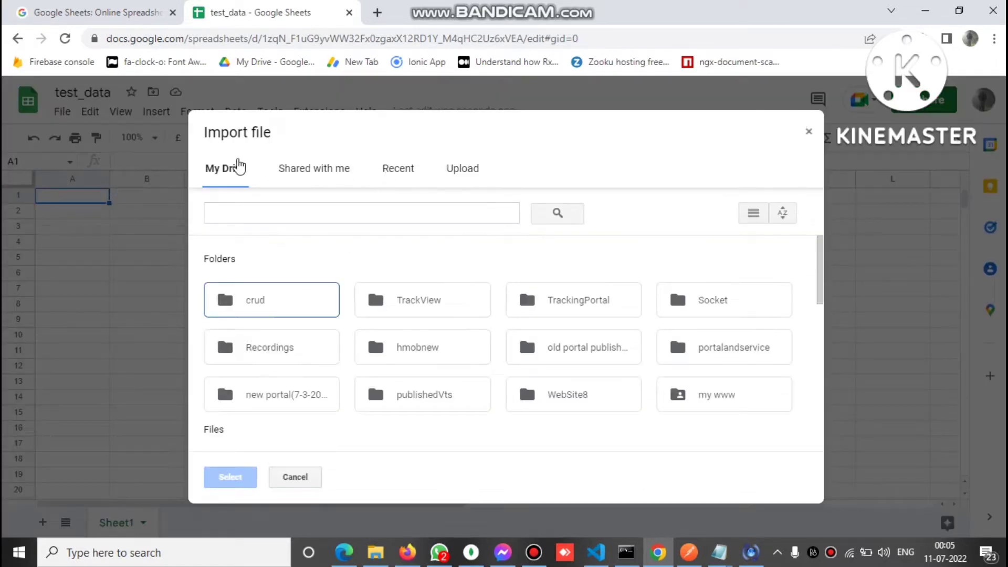
click(470, 170)
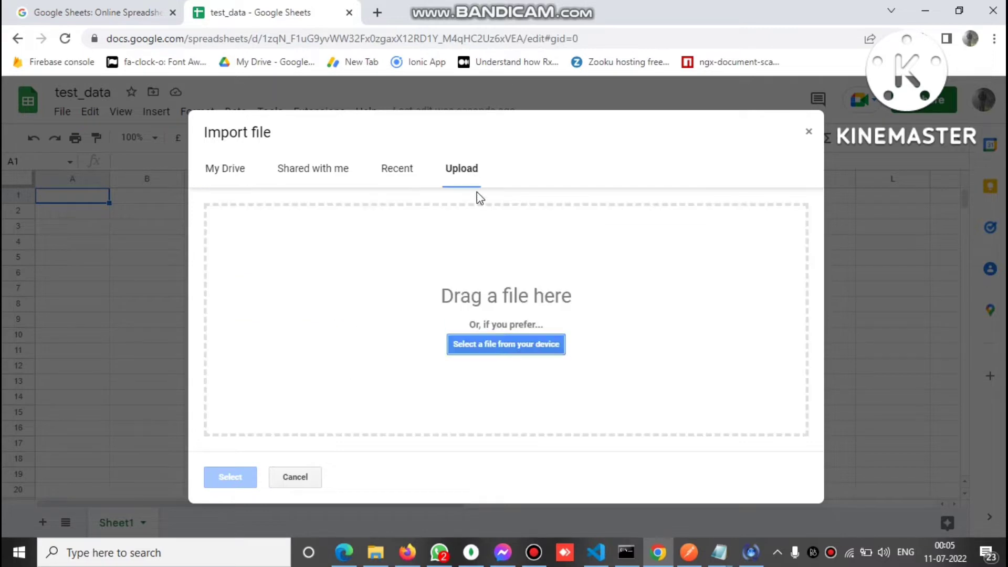
click(497, 347)
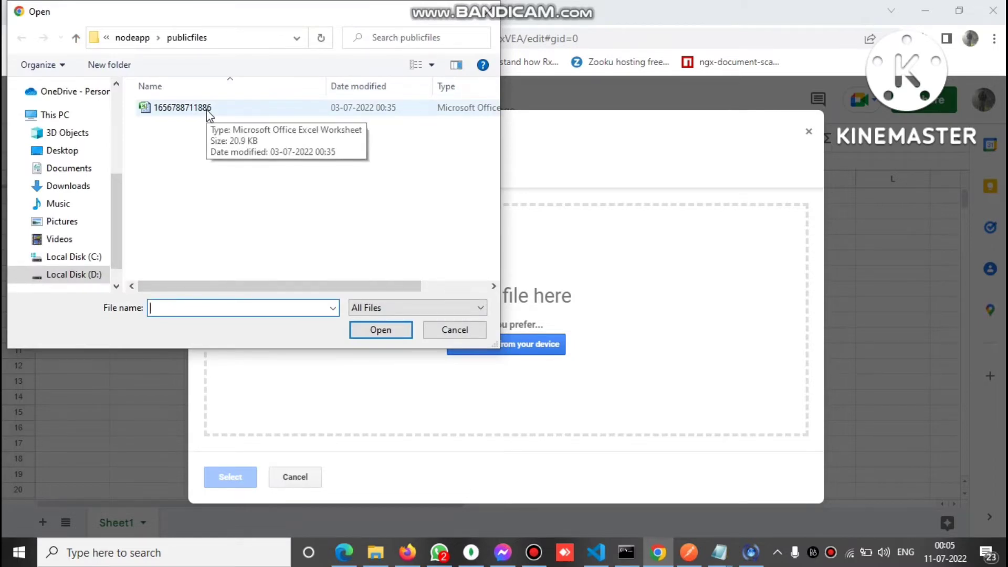
click(210, 114)
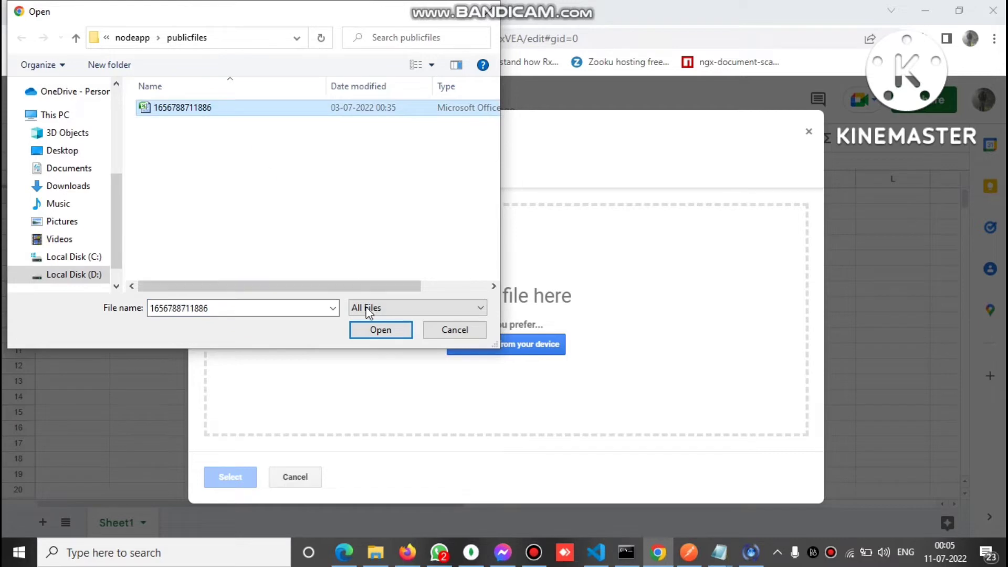
click(381, 330)
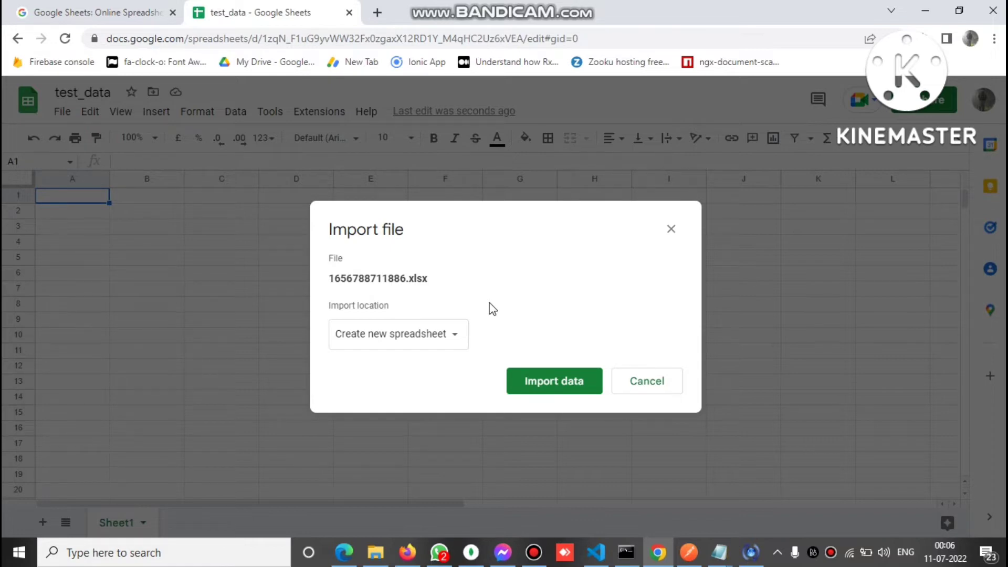
- Import the uploaded workbook with the import location set to 'Replace spreadsheet'
click(545, 384)
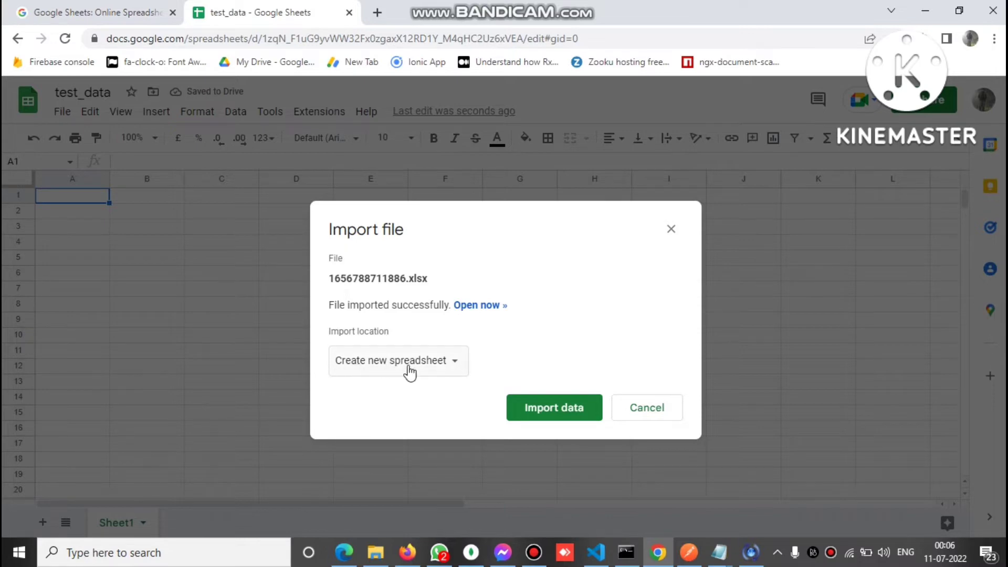
click(457, 368)
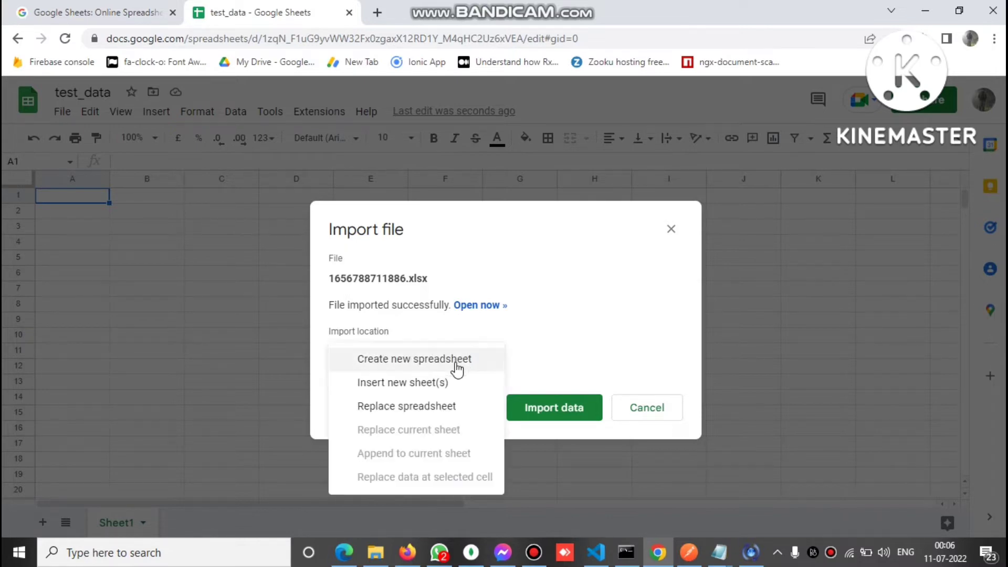
click(425, 410)
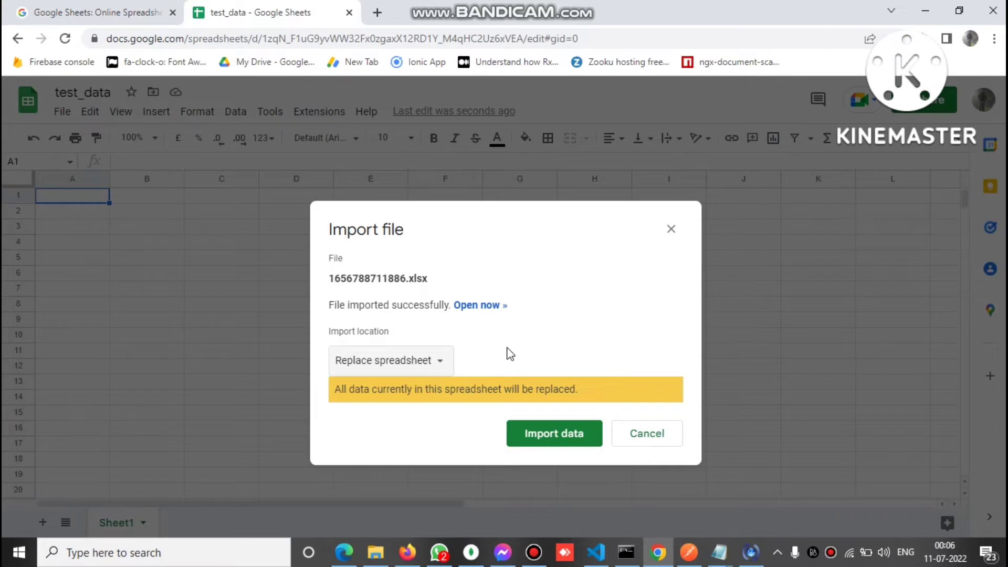
click(537, 431)
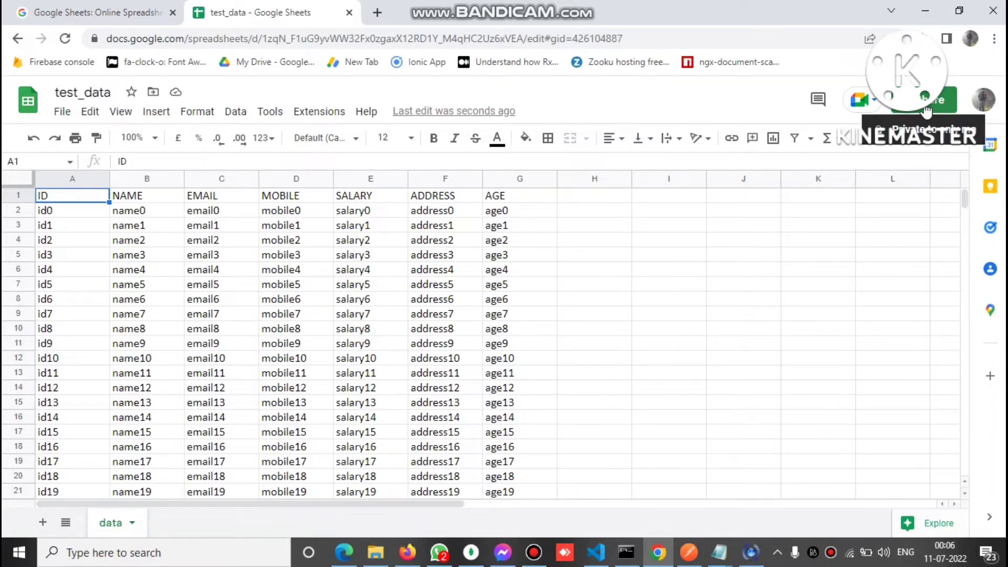
- Give 'Anyone with the link' Viewer access to test_data and copy its link
click(926, 100)
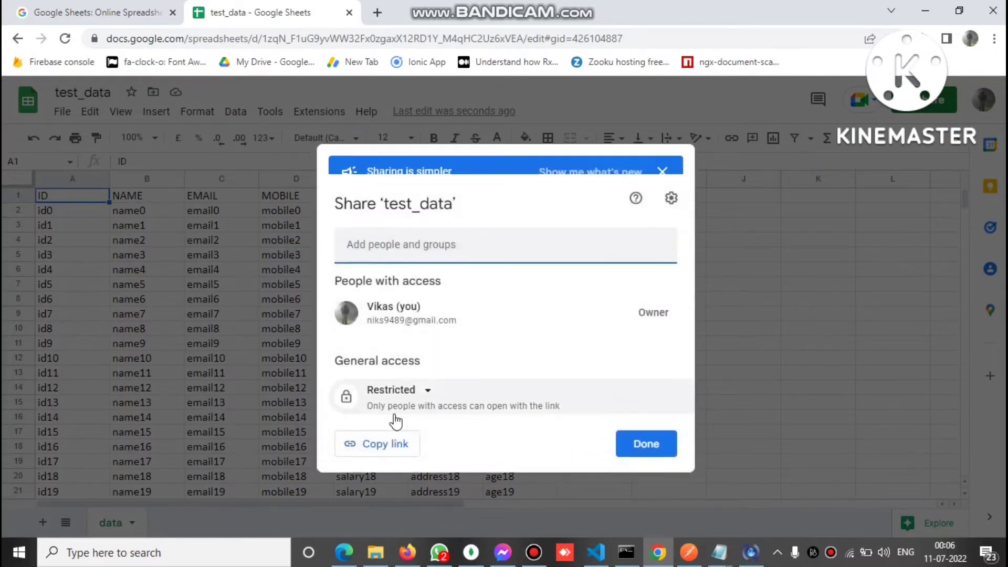
click(426, 397)
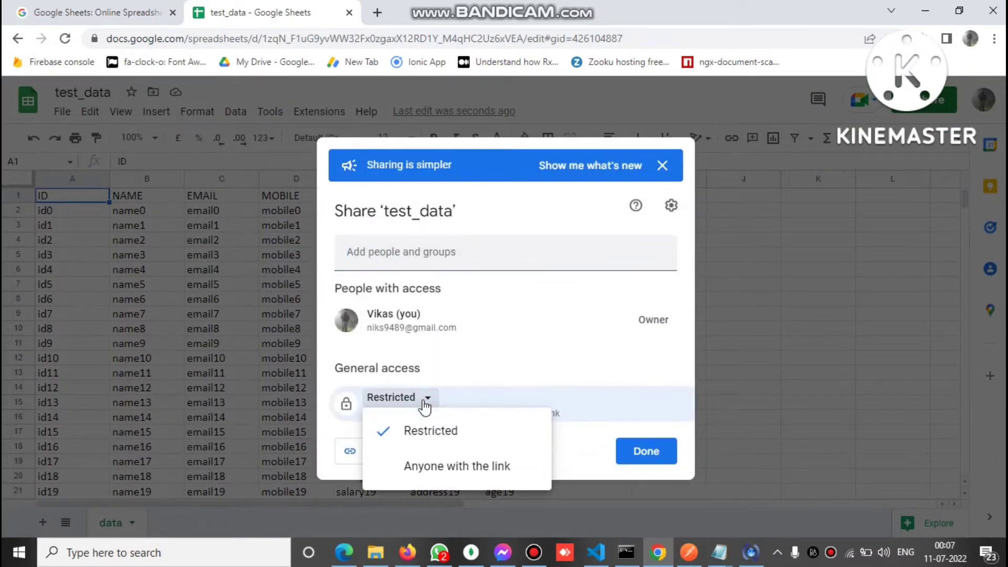
click(446, 467)
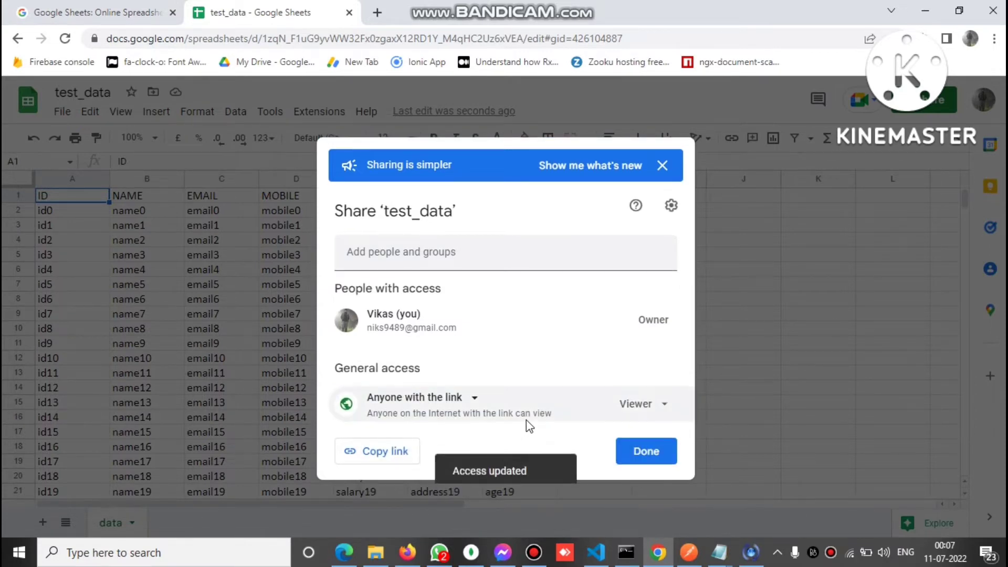
click(377, 457)
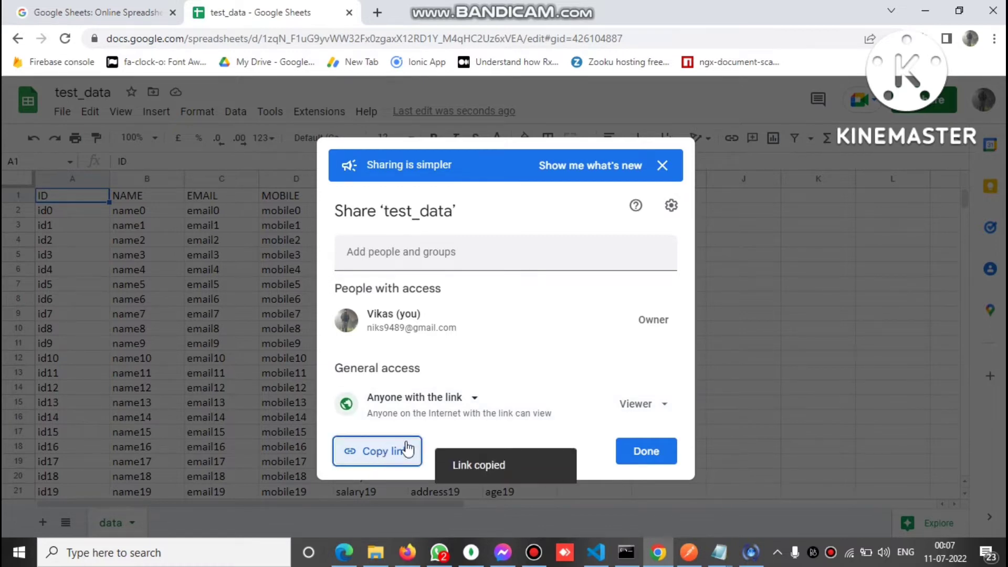
click(646, 451)
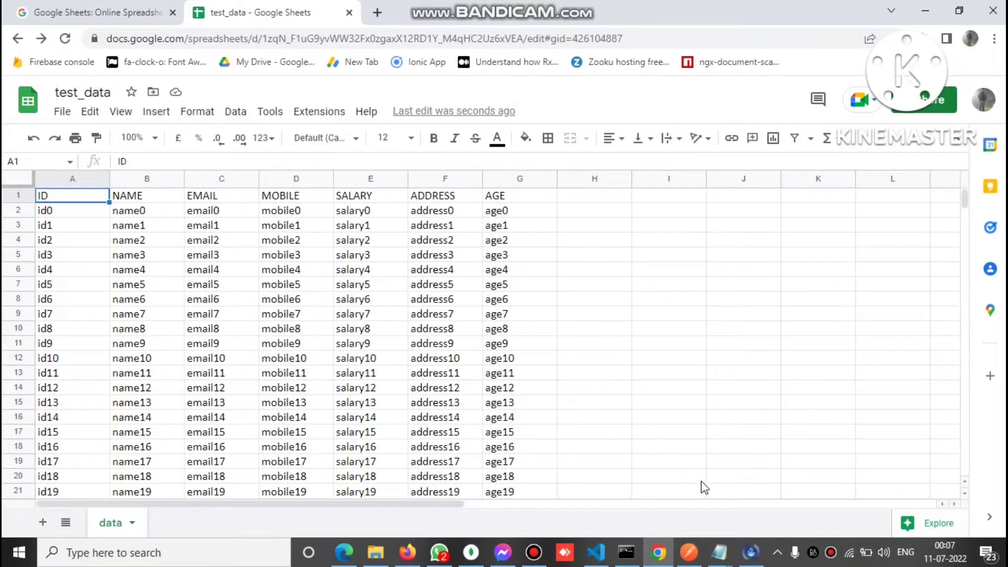
- Paste the copied sharing link on a new line in the Notepad notes
click(719, 553)
click(756, 473)
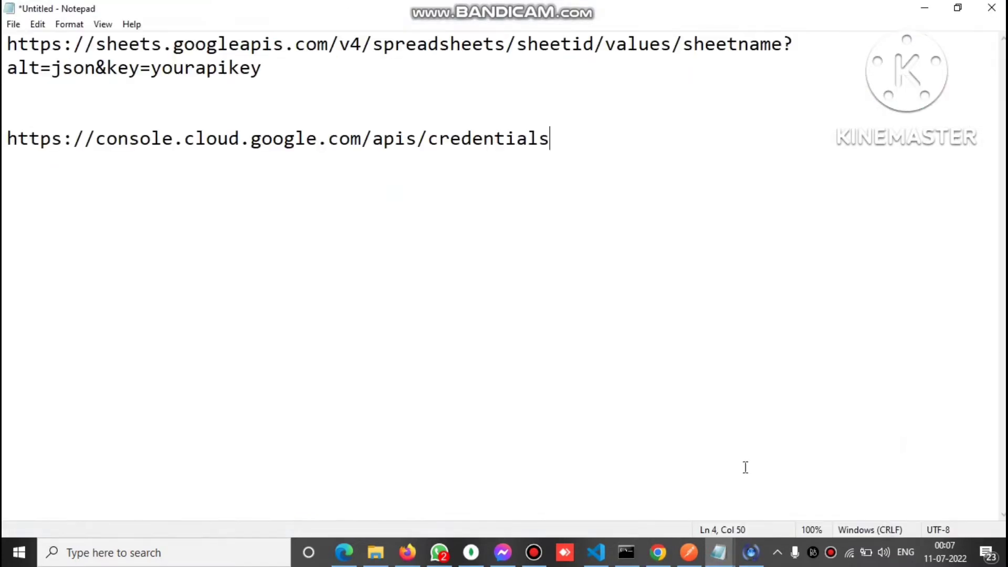
key(Return)
key(ctrl+v)
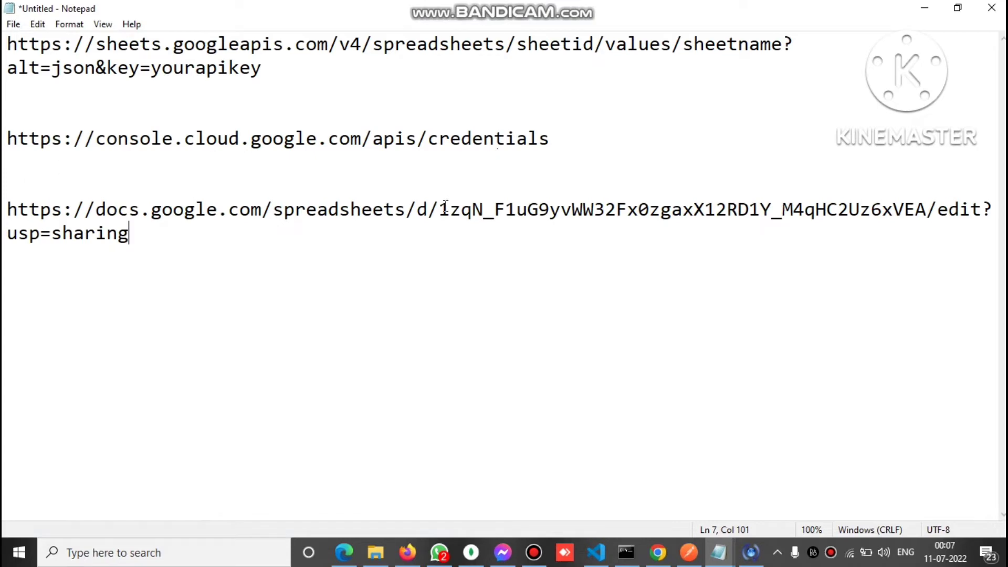
- Copy the spreadsheet ID from the pasted sharing link
mouse_move(440, 210)
mouse_down()
mouse_move(817, 223)
mouse_move(930, 206)
mouse_up()
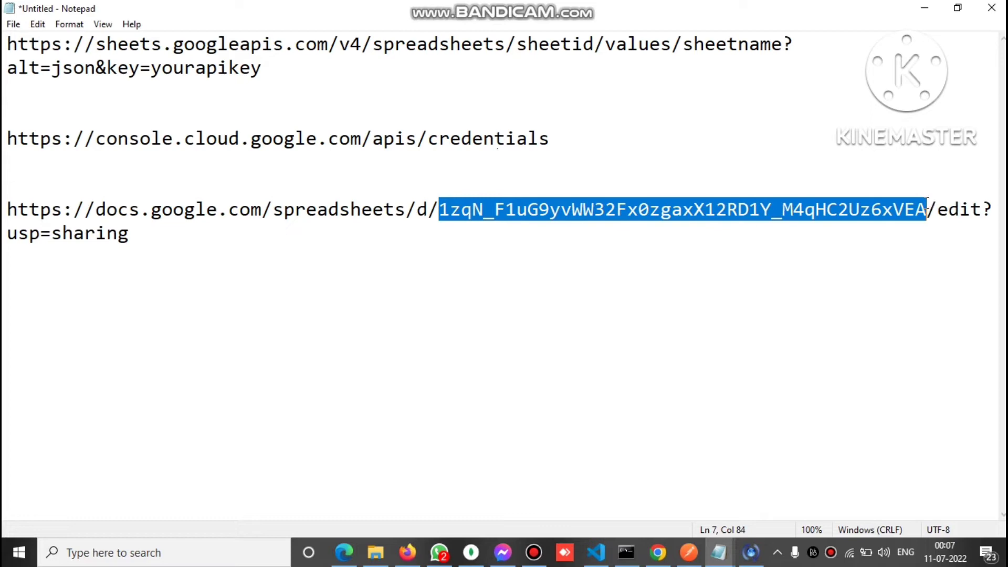
drag(931, 207, 918, 209)
click(919, 209)
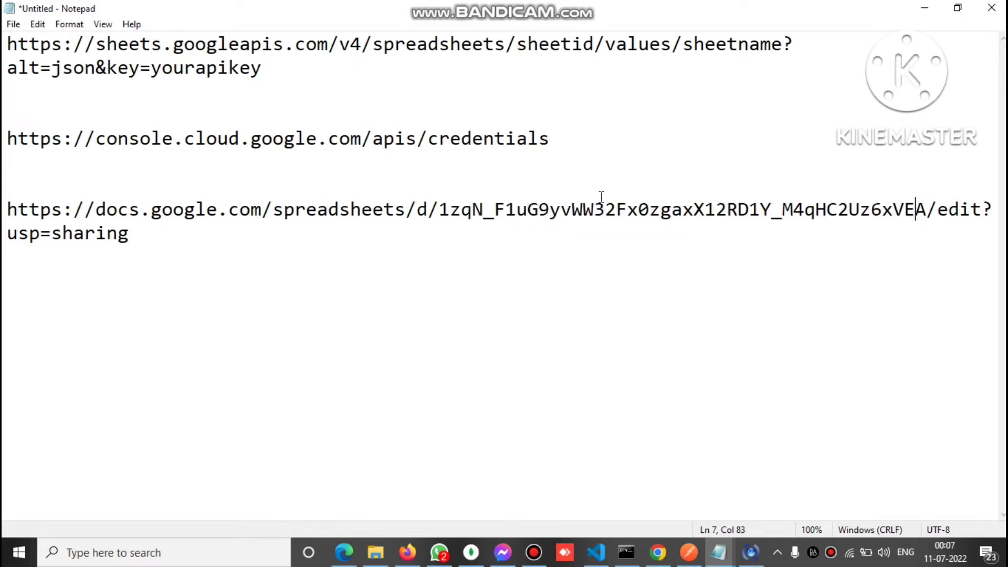
click(440, 209)
drag(440, 209, 928, 214)
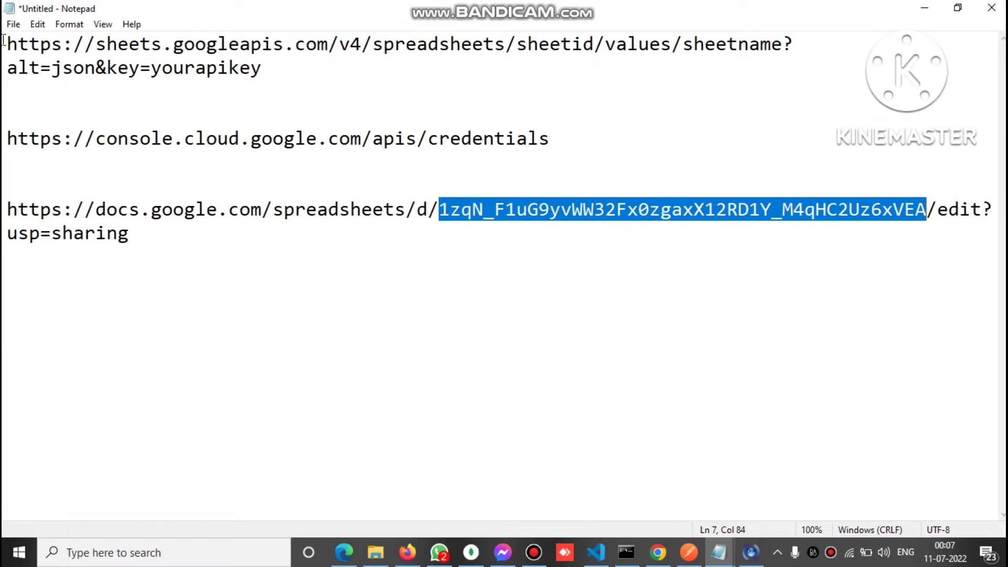
drag(5, 43, 265, 68)
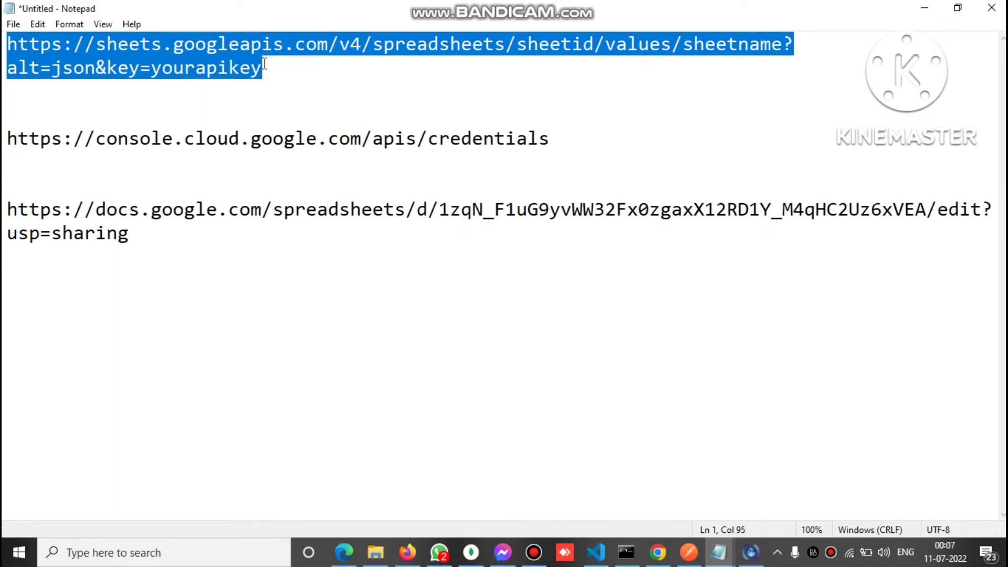
key(Right)
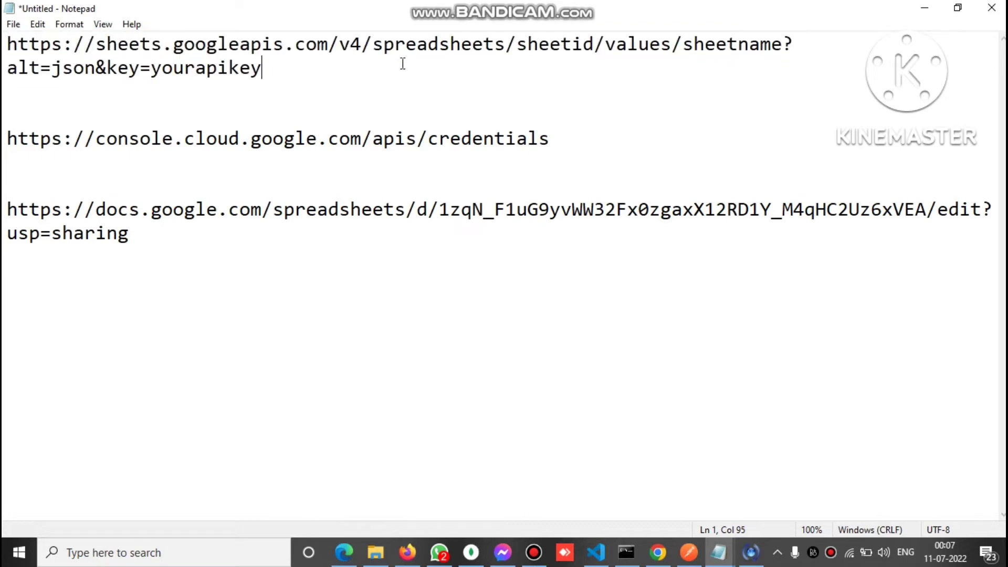
drag(518, 45, 594, 44)
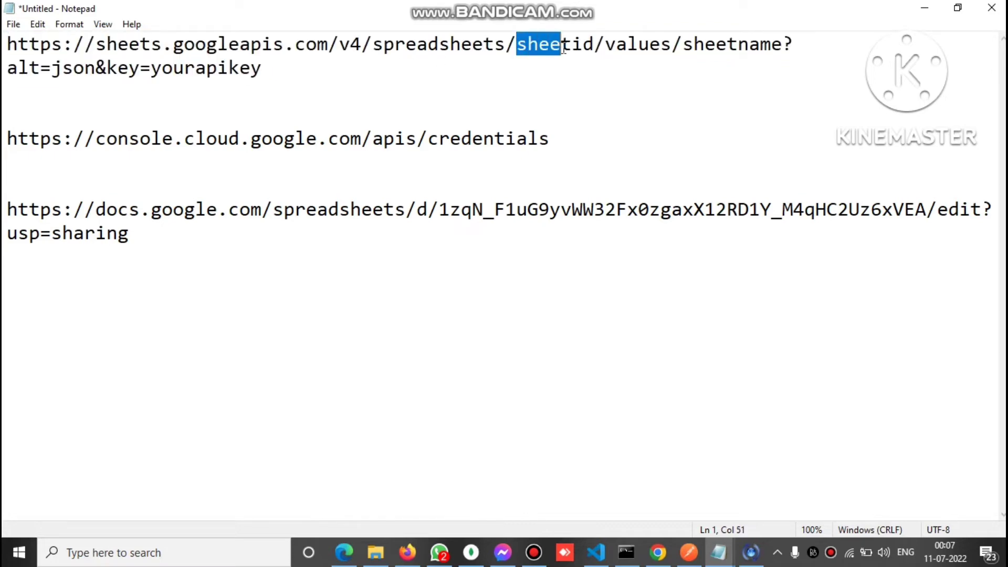
click(585, 86)
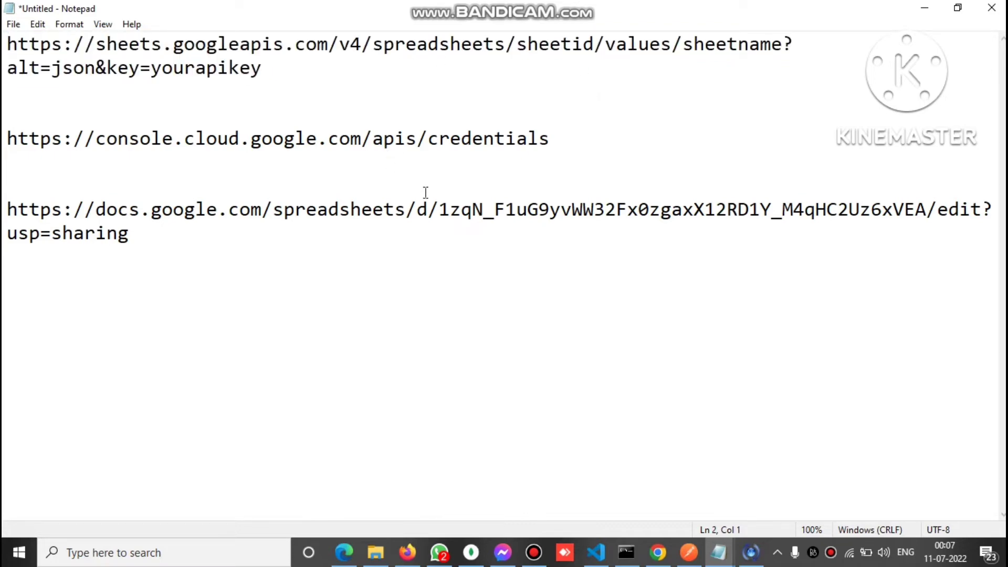
drag(440, 210, 930, 210)
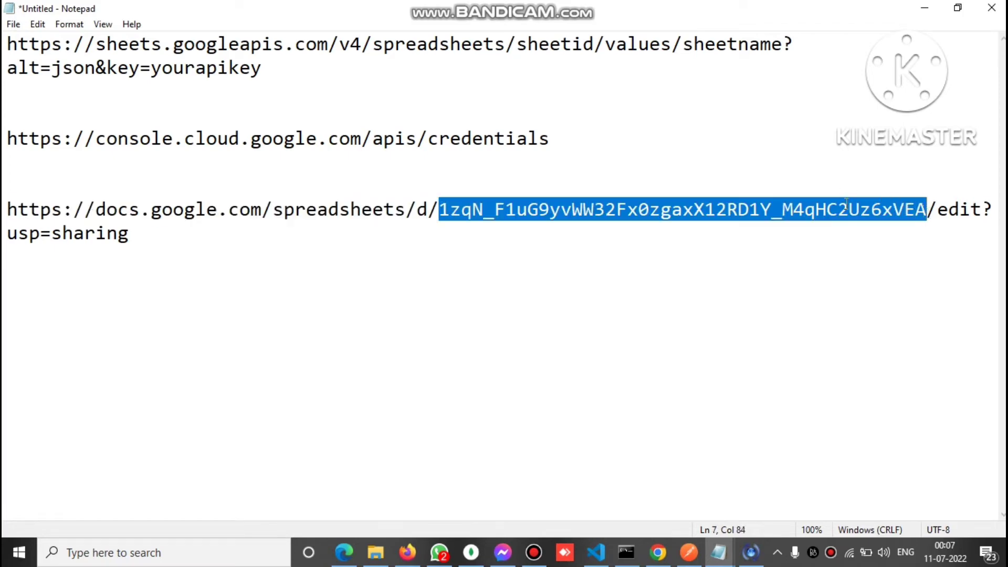
right_click(831, 208)
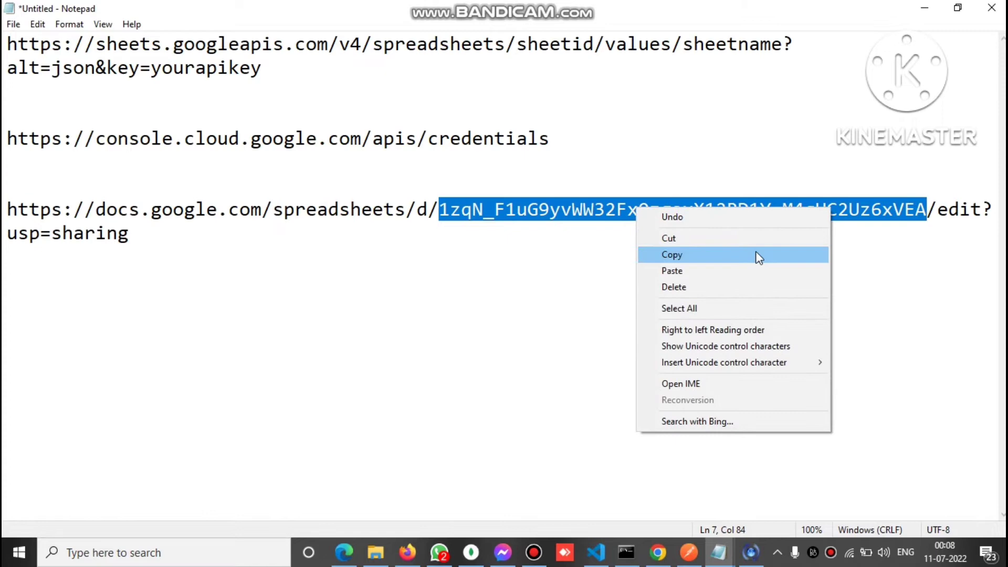
click(756, 254)
- Replace the 'sheetid' placeholder in the API URL with the copied spreadsheet ID
drag(518, 44, 599, 44)
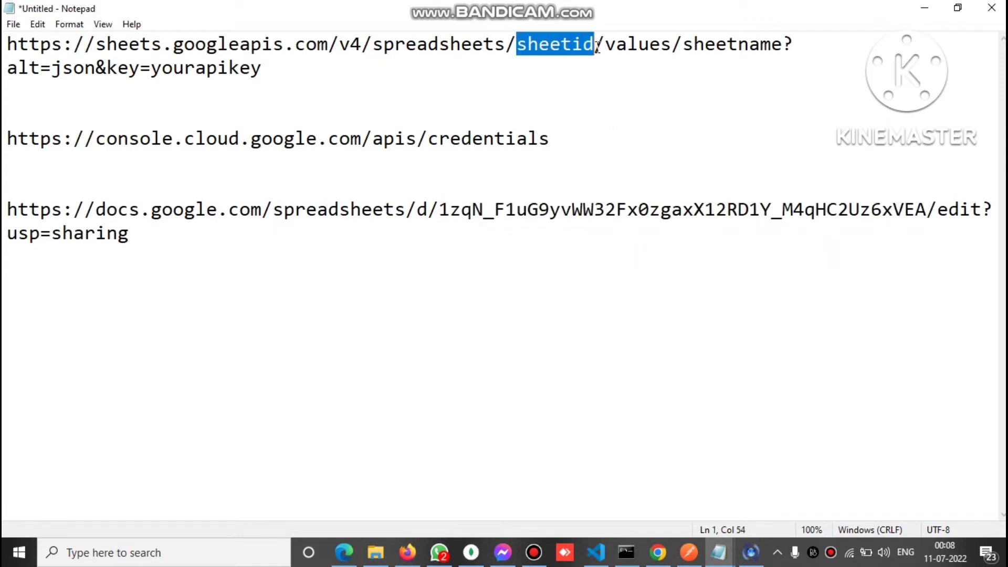
key(BackSpace)
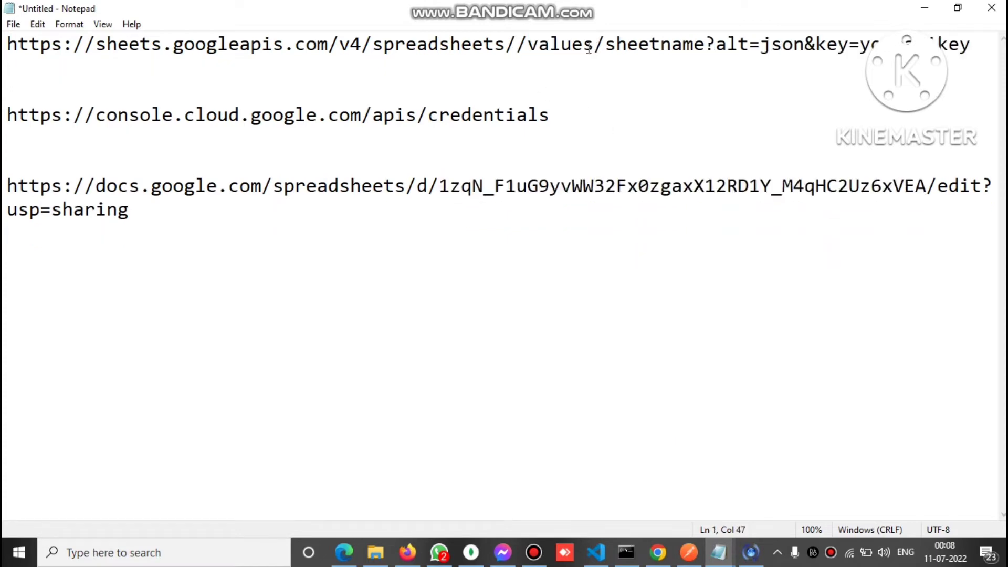
key(ctrl+v)
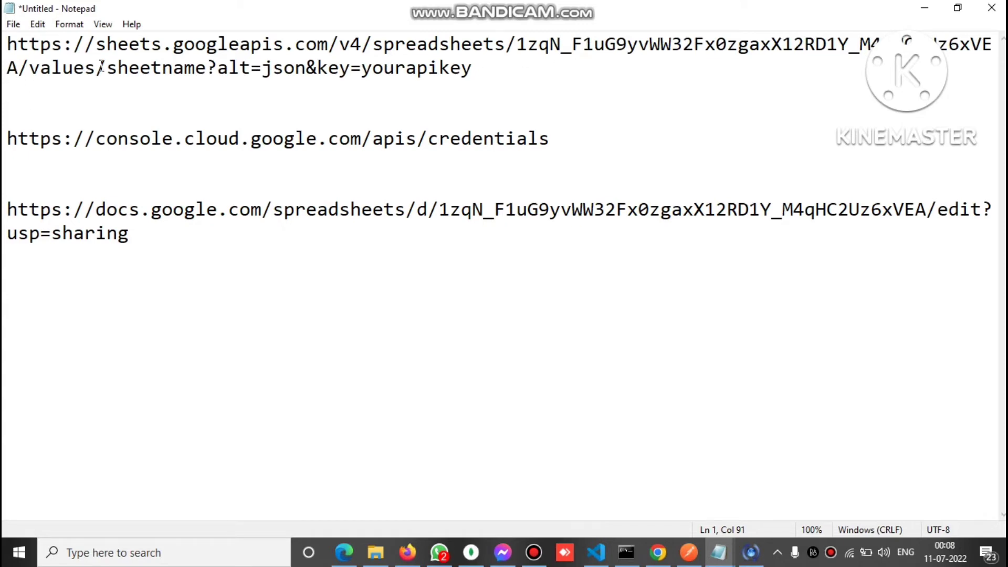
drag(108, 68, 209, 68)
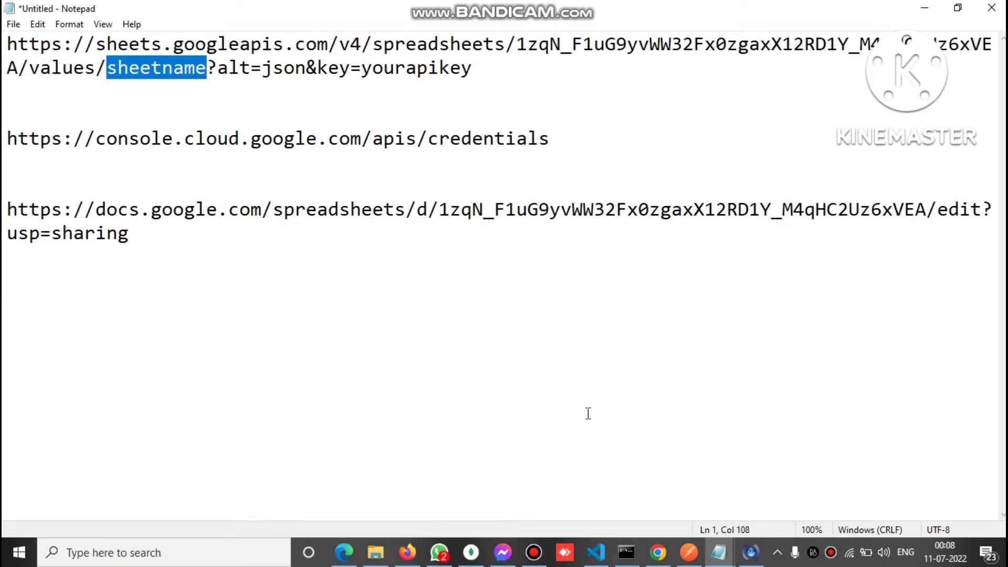
- Check the sheet tab name, then put 'daata' in place of the 'sheetname' placeholder
click(658, 552)
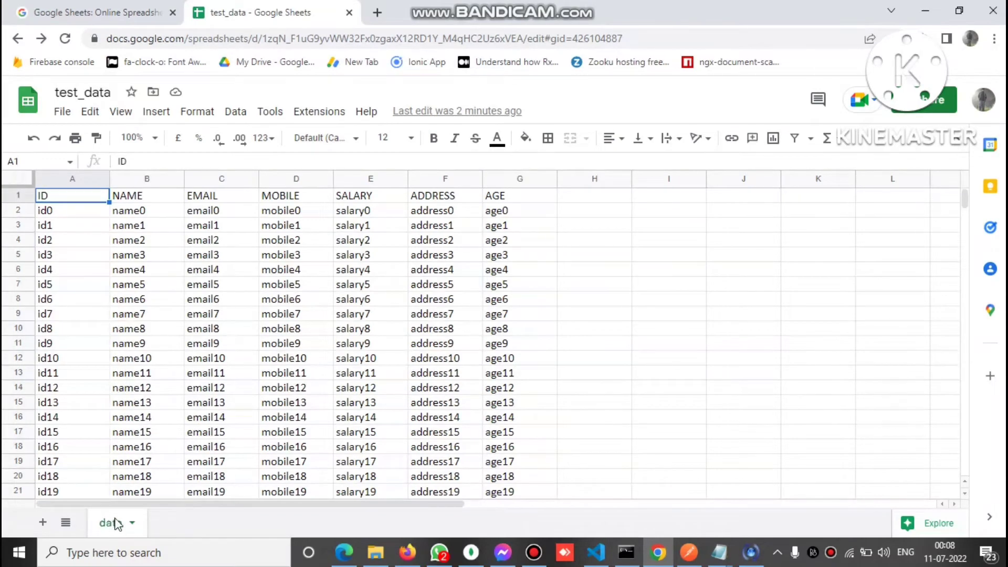
click(720, 552)
click(803, 480)
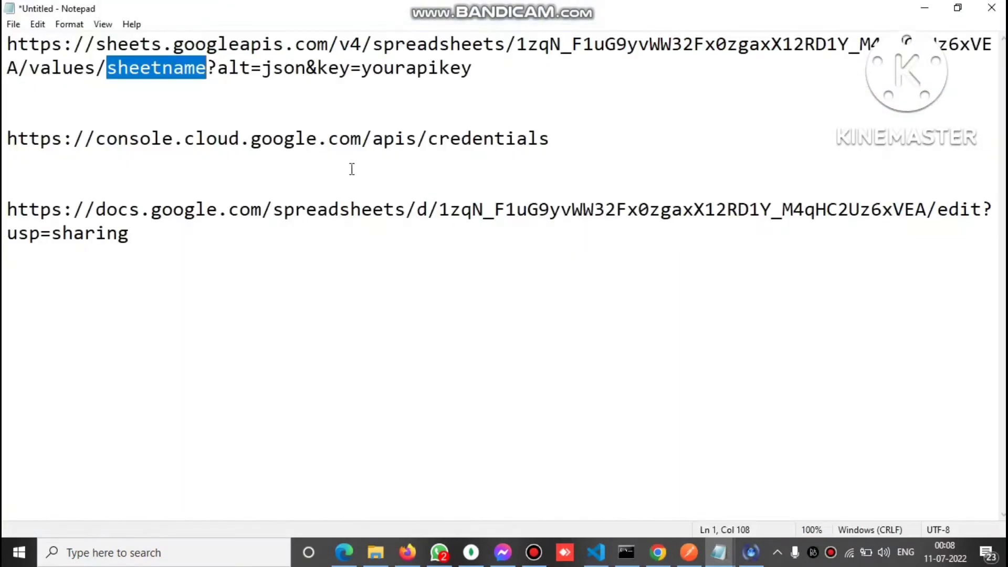
click(243, 90)
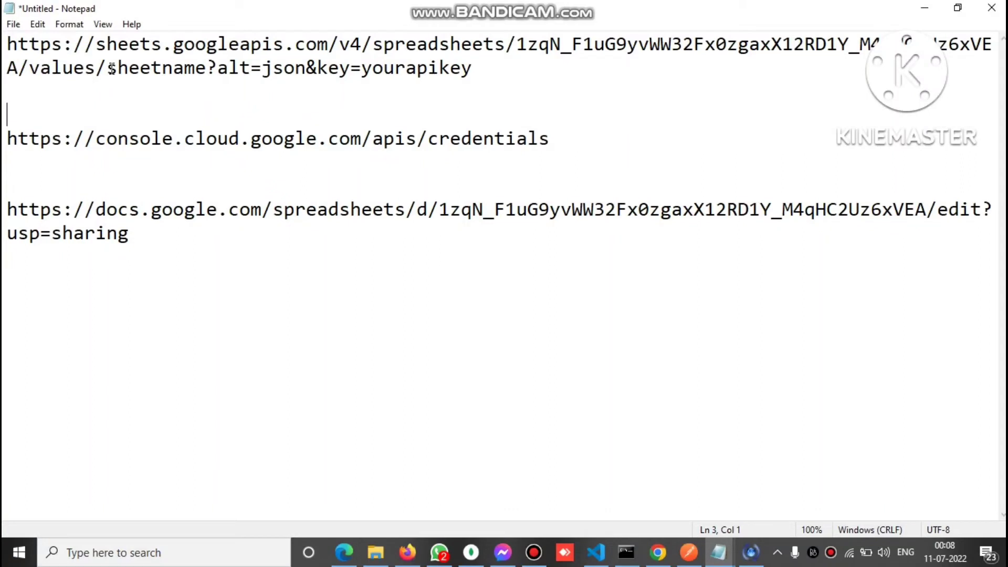
drag(108, 68, 207, 67)
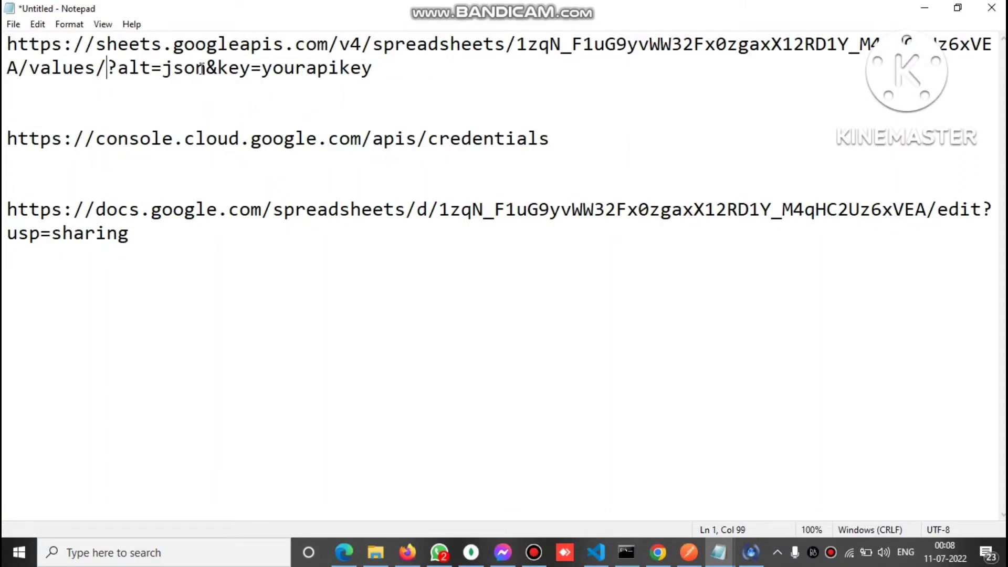
text(daata)
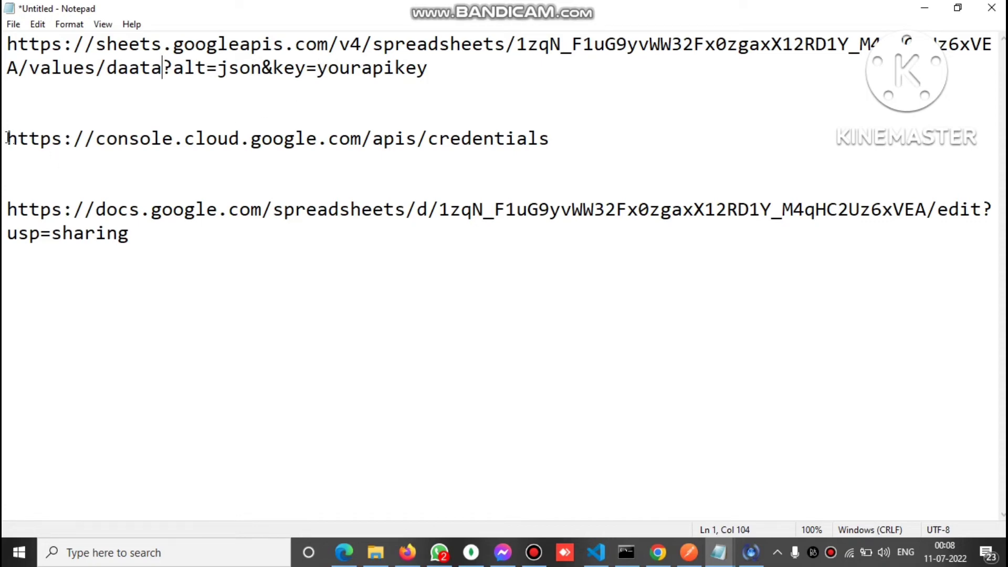
mouse_move(6, 139)
mouse_down()
mouse_move(517, 142)
mouse_move(576, 133)
mouse_up()
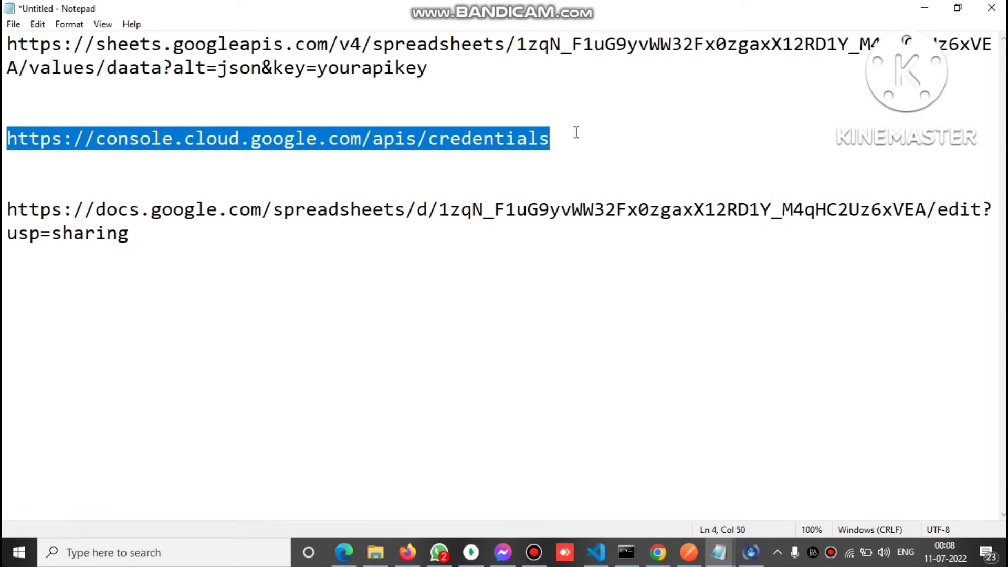
- Look over the credentials link and 'yourapikey' placeholder, then select the full API URL
click(341, 107)
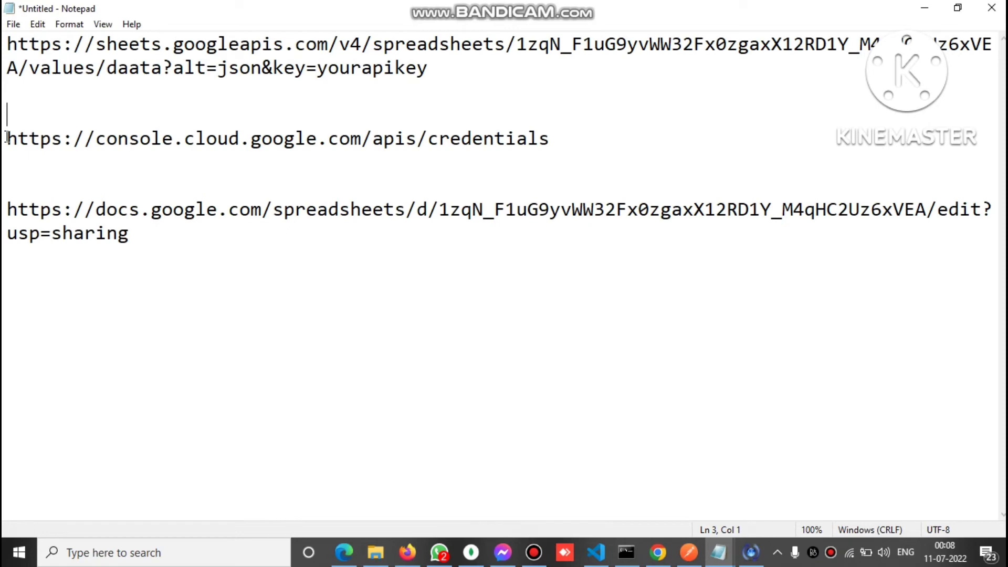
drag(6, 139, 490, 151)
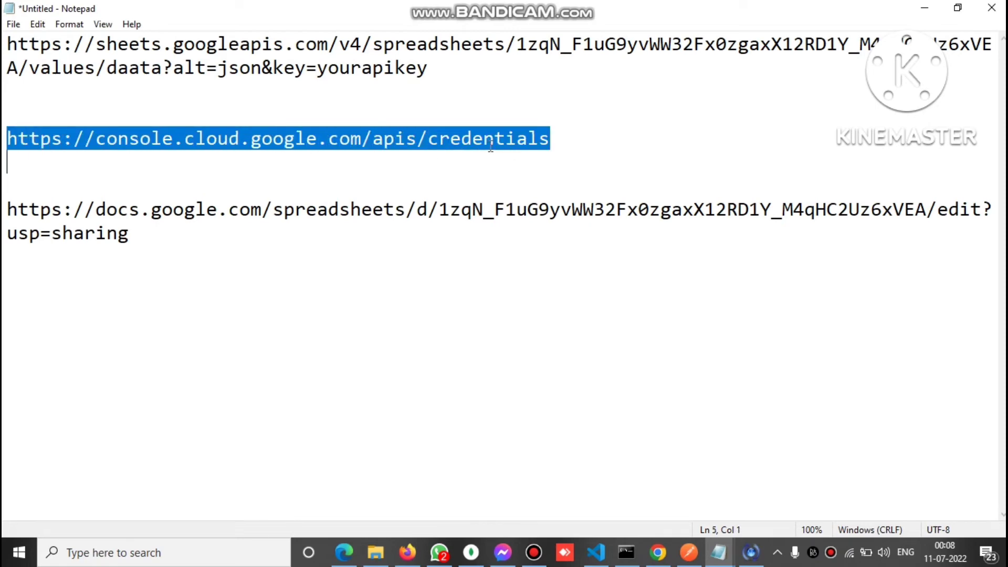
click(378, 110)
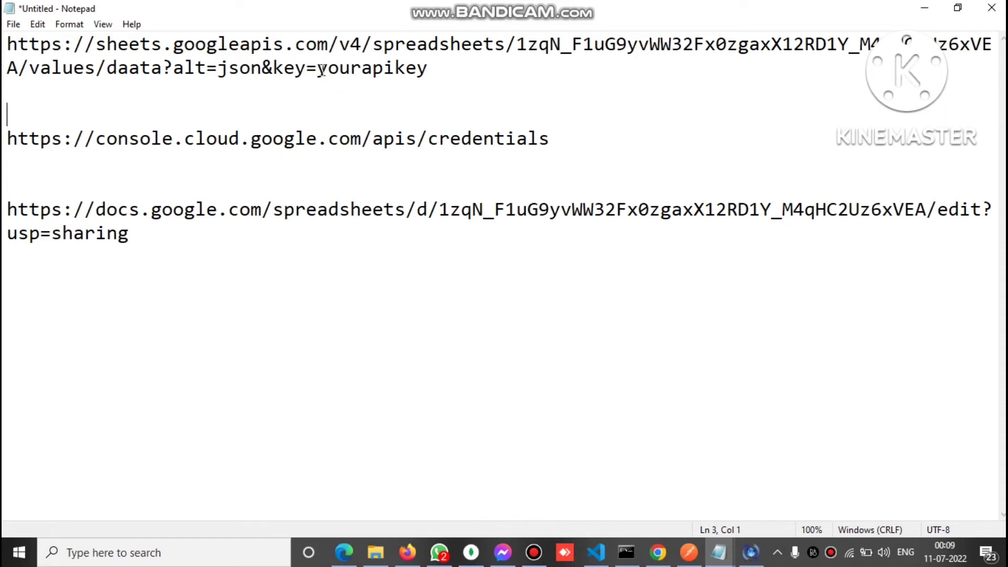
drag(318, 69, 431, 72)
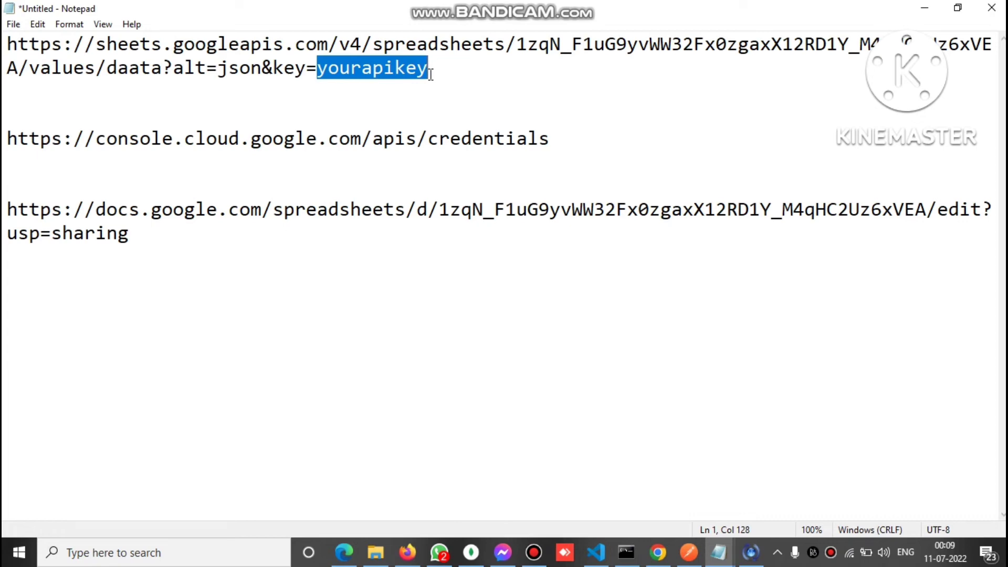
click(426, 103)
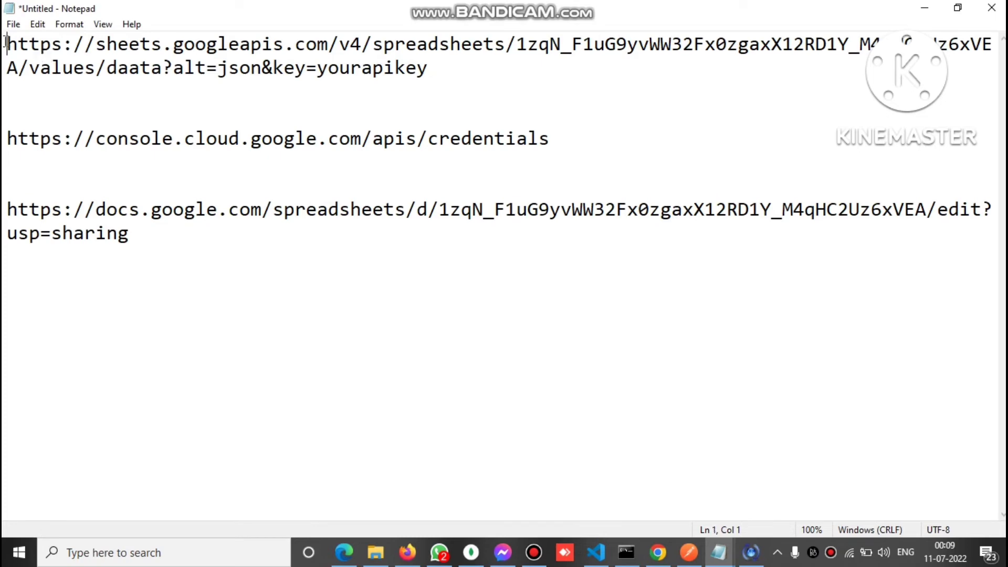
drag(6, 44, 432, 69)
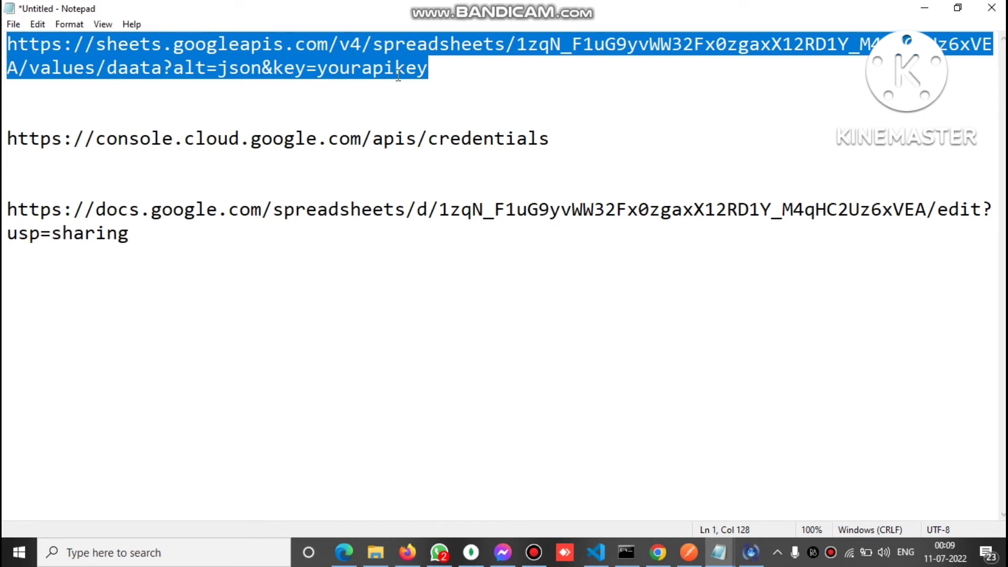
- Copy the assembled API URL and load it in a new Chrome tab
key(ctrl+c)
key(alt+Tab)
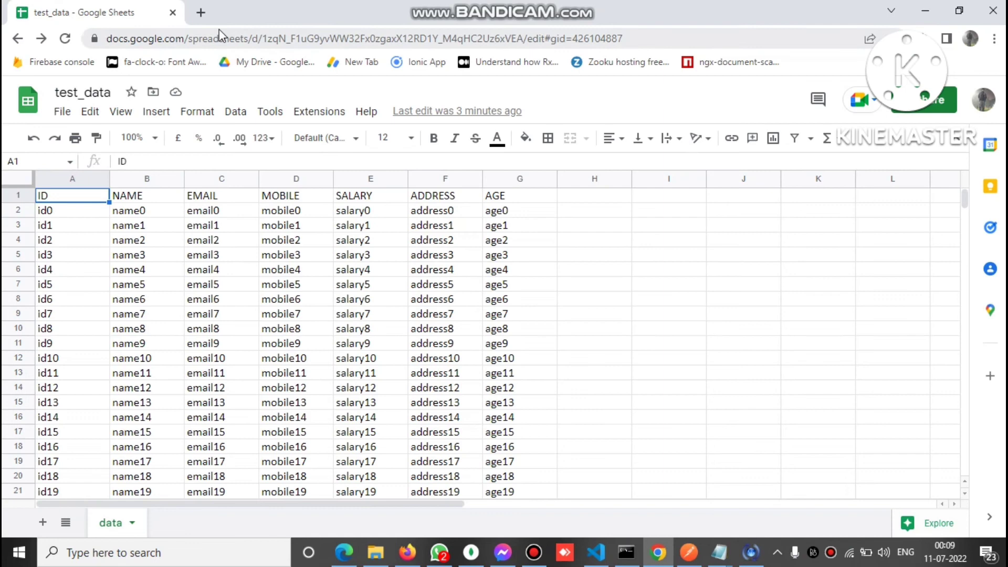
click(202, 13)
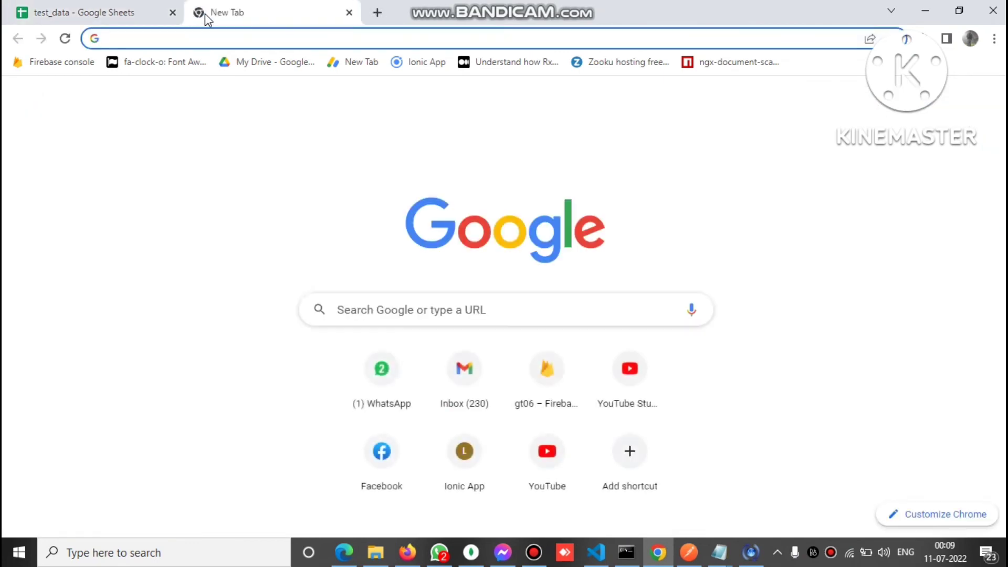
key(ctrl+v)
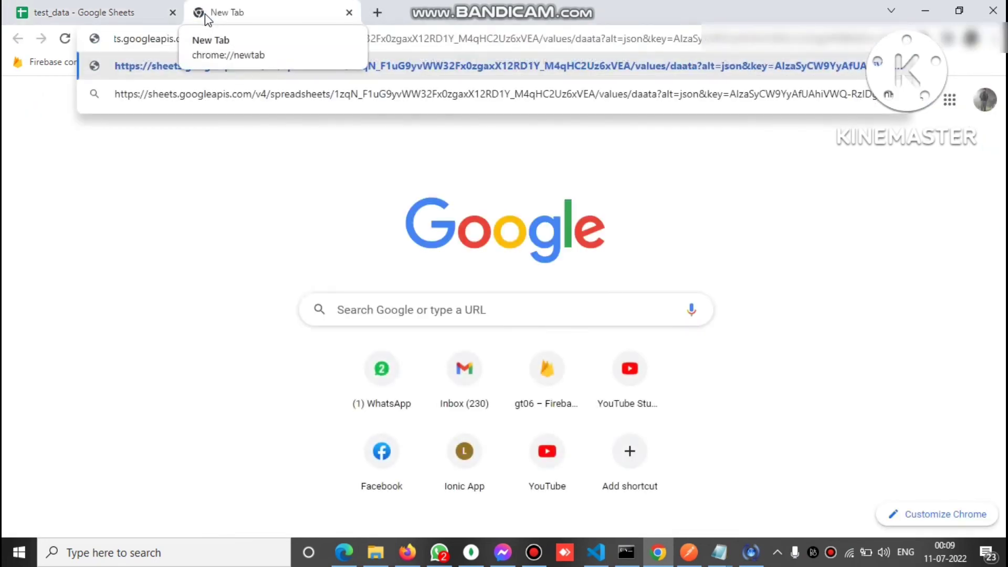
key(Return)
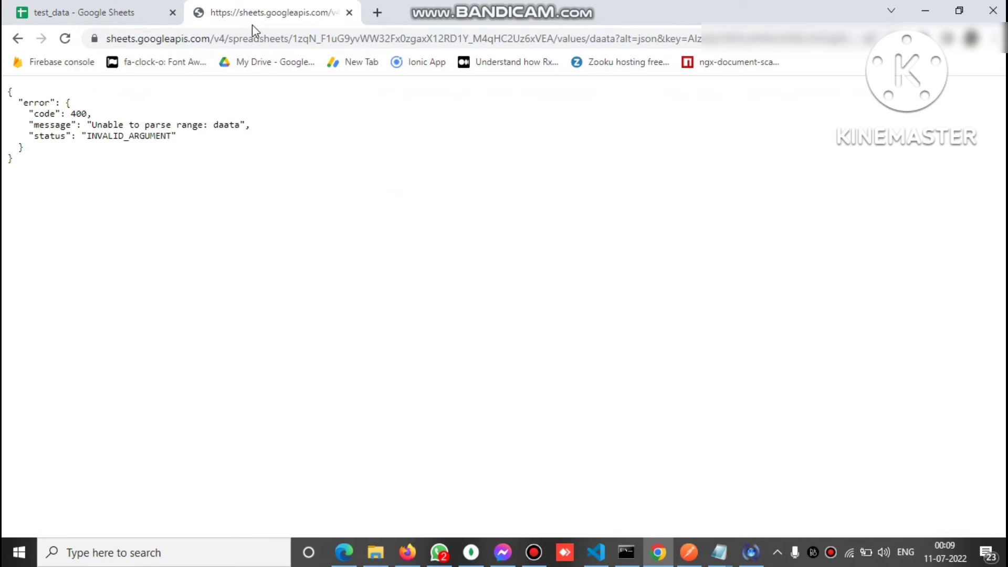
click(601, 39)
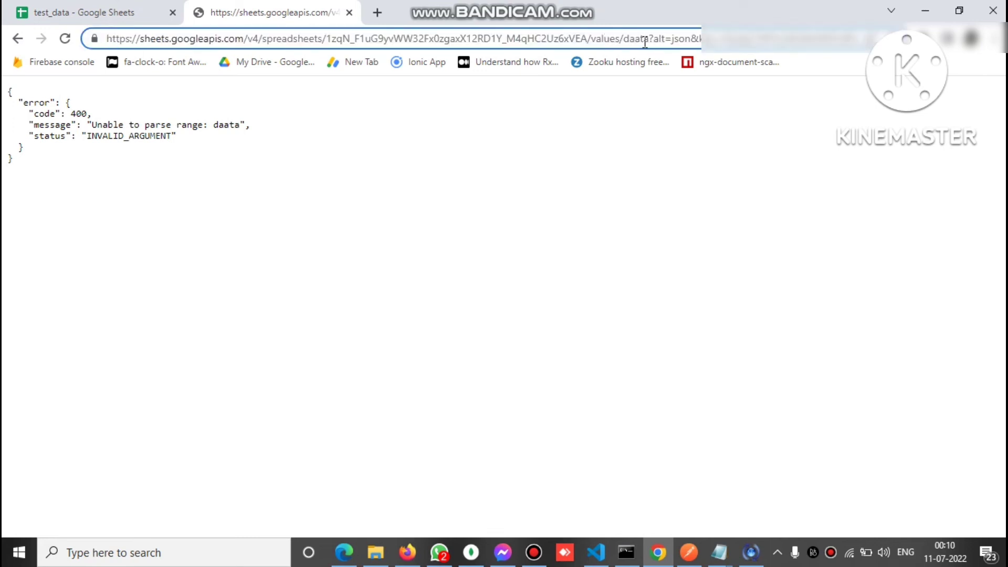
- Correct 'daata' to 'data', reload, and compare the JSON rows with the test_data sheet
key(BackSpace)
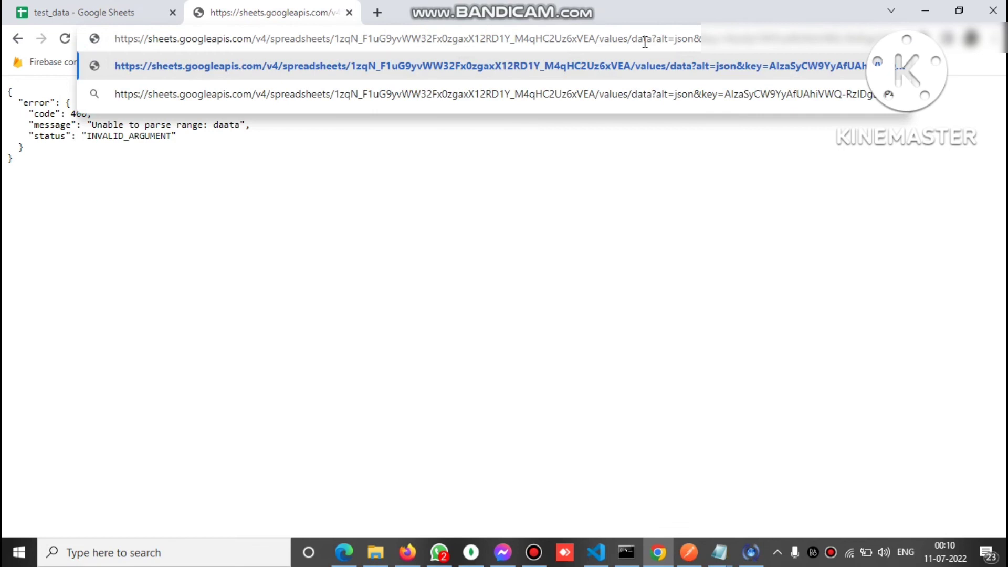
key(Return)
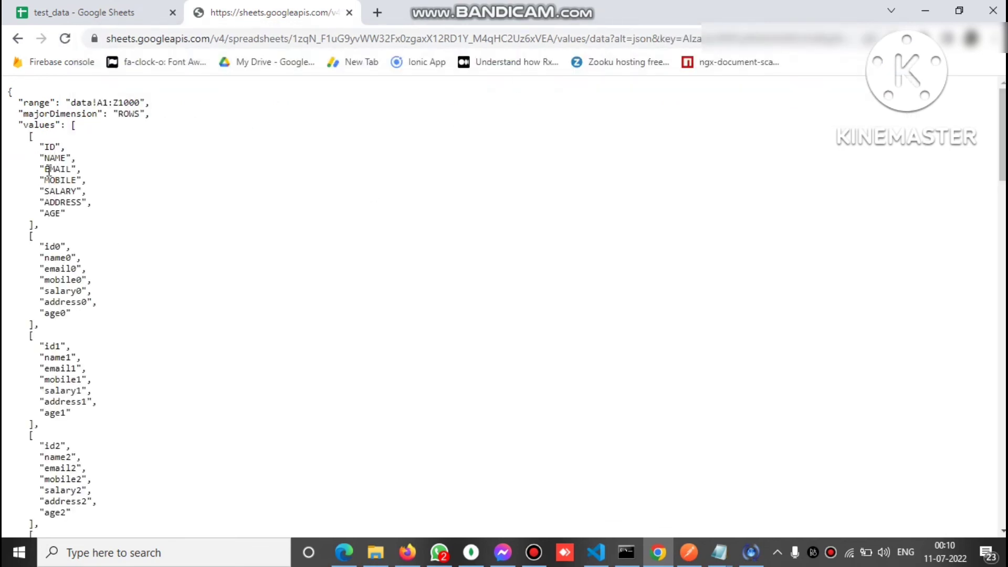
scroll(48, 168, down, 3)
scroll(47, 167, up, 3)
drag(39, 147, 69, 212)
click(53, 240)
scroll(54, 240, down, 8)
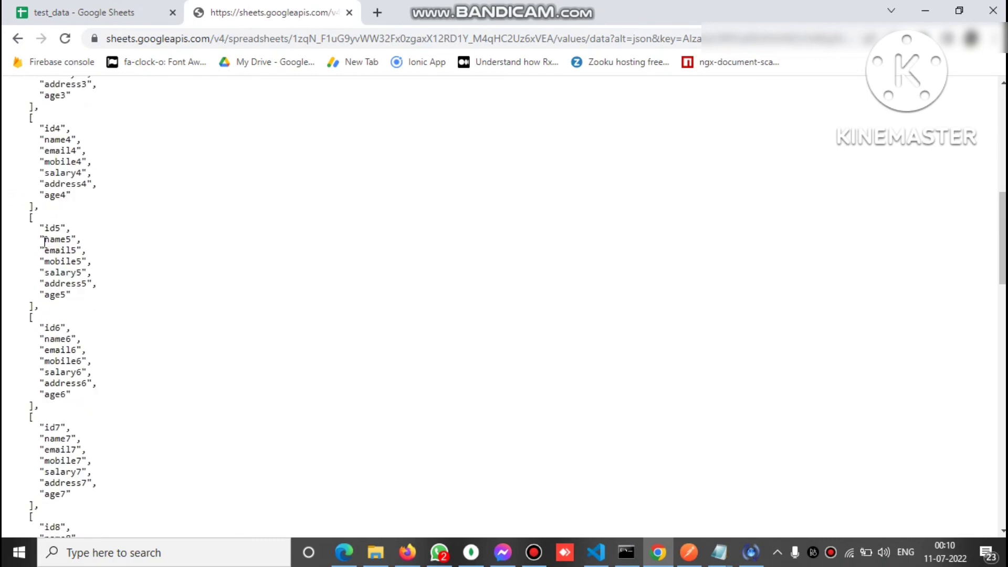
scroll(45, 241, down, 8)
scroll(46, 241, down, 4)
click(84, 11)
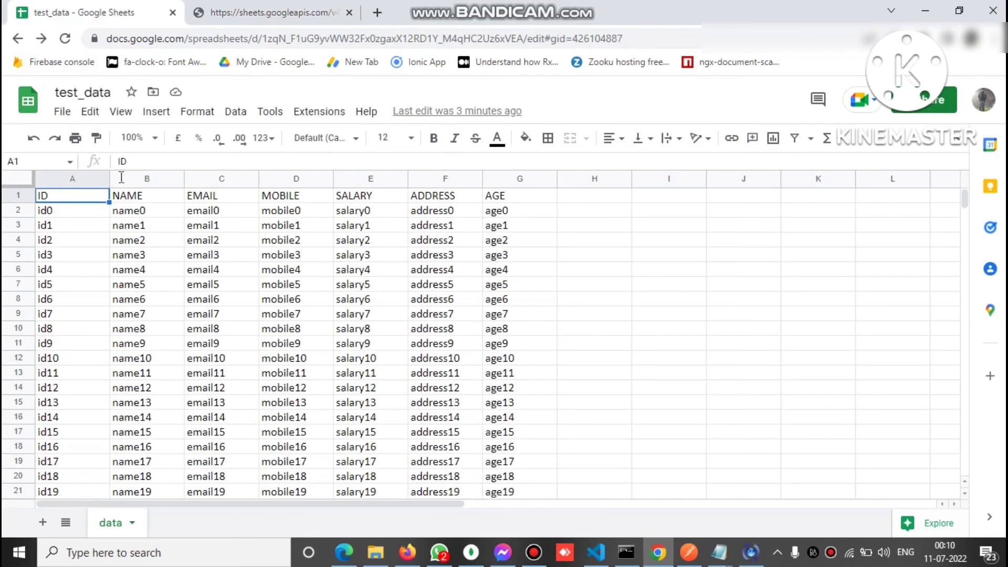
click(268, 12)
scroll(58, 259, down, 3)
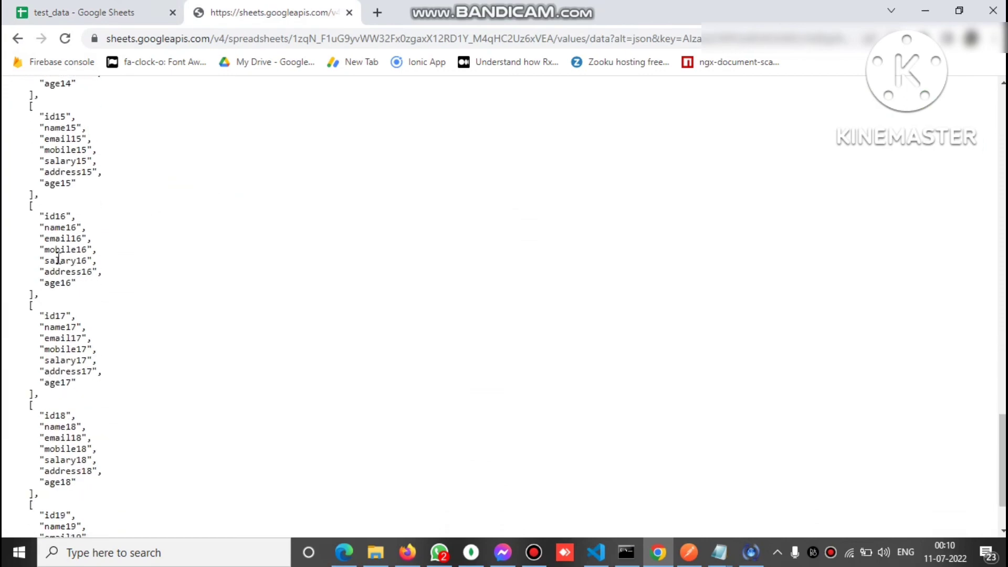
scroll(58, 259, up, 3)
scroll(57, 258, up, 3)
scroll(57, 259, up, 3)
scroll(62, 275, up, 3)
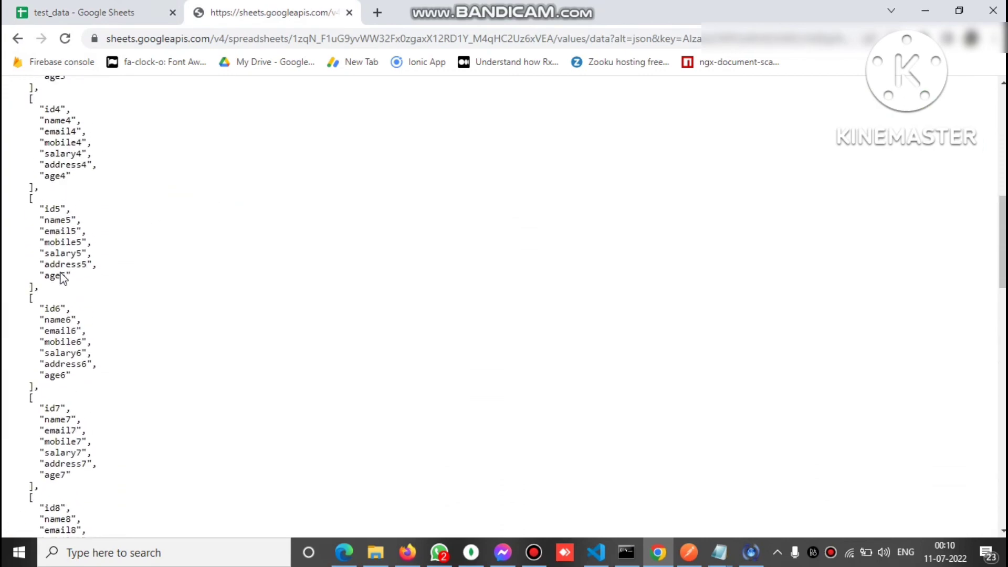
scroll(61, 277, up, 3)
scroll(61, 278, up, 3)
scroll(62, 276, up, 3)
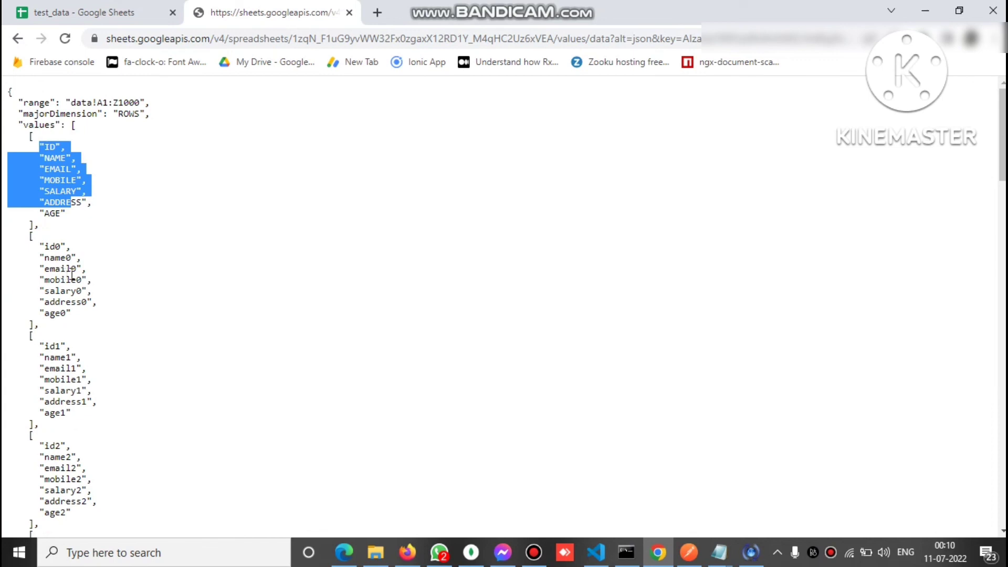
click(67, 274)
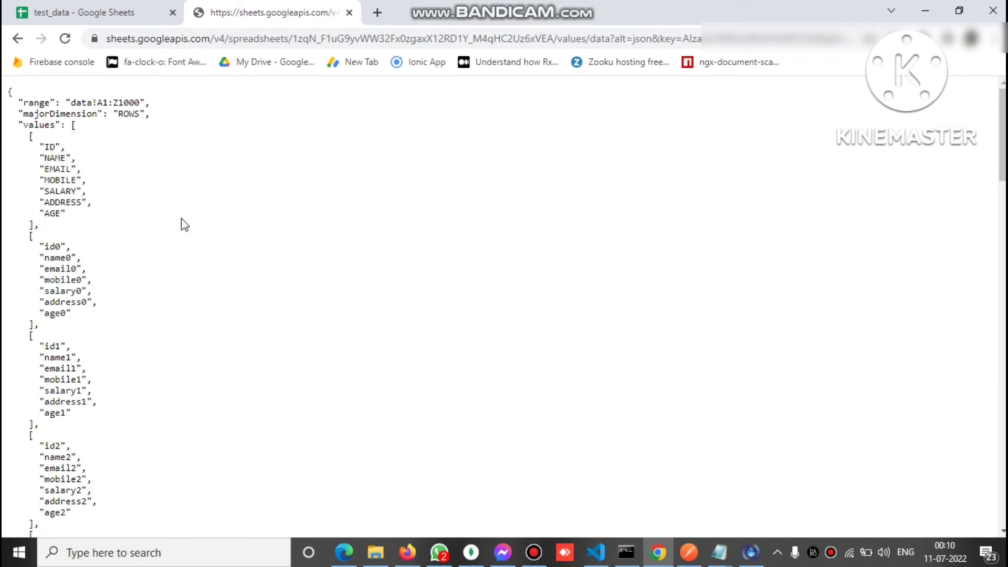